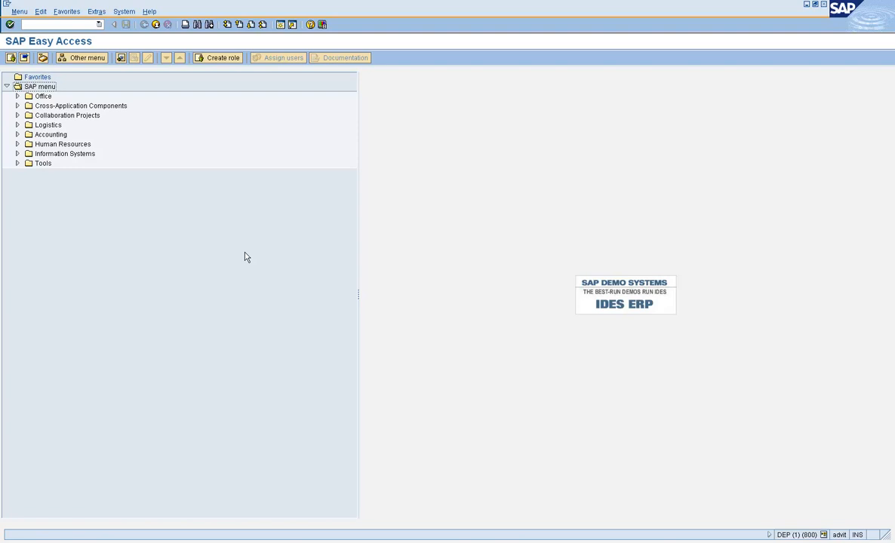
Open role maintenance with transaction PFCG for the role Z:TEST_TRANSPORT.
{"action": "left_click", "coordinate": [77, 25]}
{"action": "type", "text": "pfcg"}
{"action": "key", "text": "Return"}
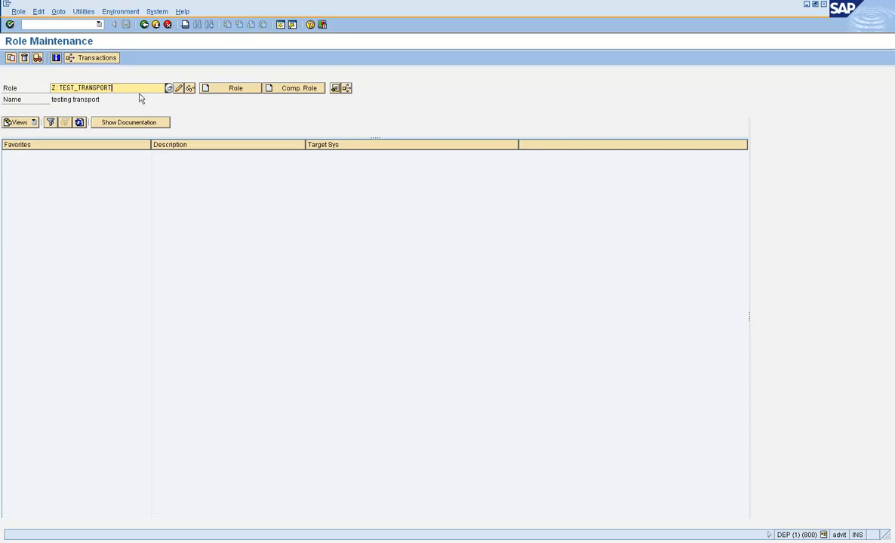
{"action": "left_click_drag", "start_coordinate": [134, 88], "coordinate": [23, 82]}
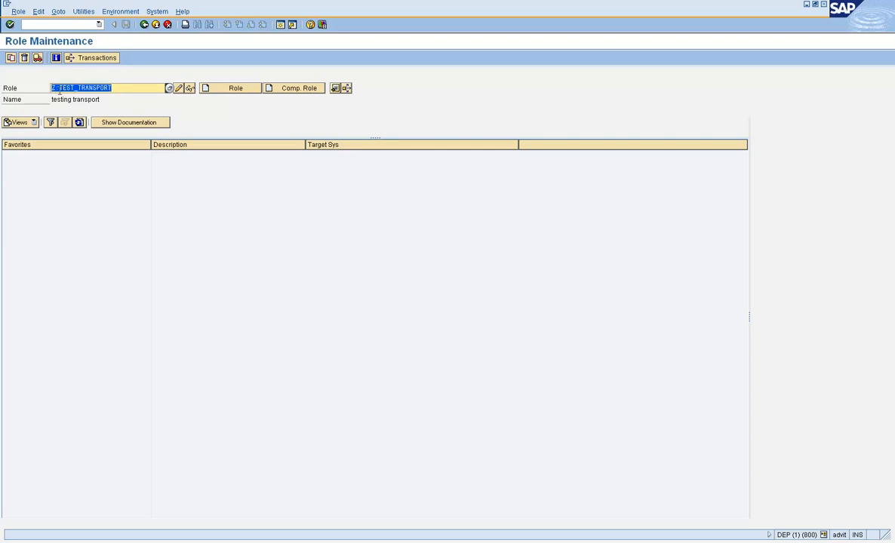
{"action": "left_click_drag", "start_coordinate": [49, 88], "coordinate": [117, 90]}
{"action": "left_click", "coordinate": [119, 89]}
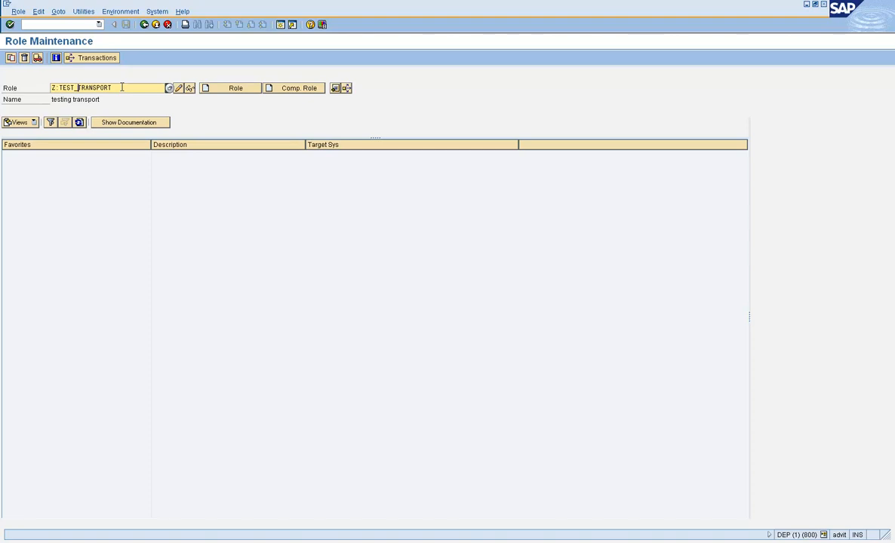
Start the transport of role Z:TEST_TRANSPORT including generated profiles, with personalization selected and user assignment left out.
{"action": "left_click", "coordinate": [37, 59]}
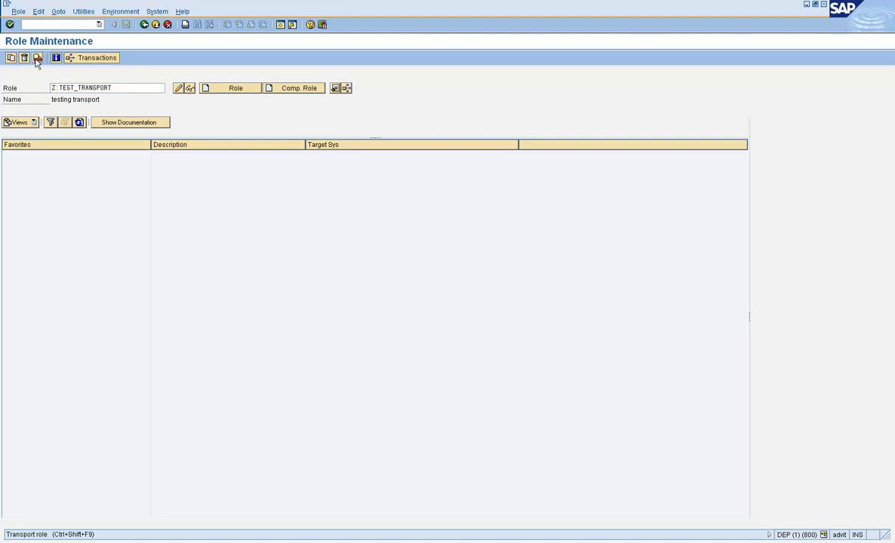
{"action": "left_click", "coordinate": [37, 61]}
{"action": "left_click", "coordinate": [167, 85]}
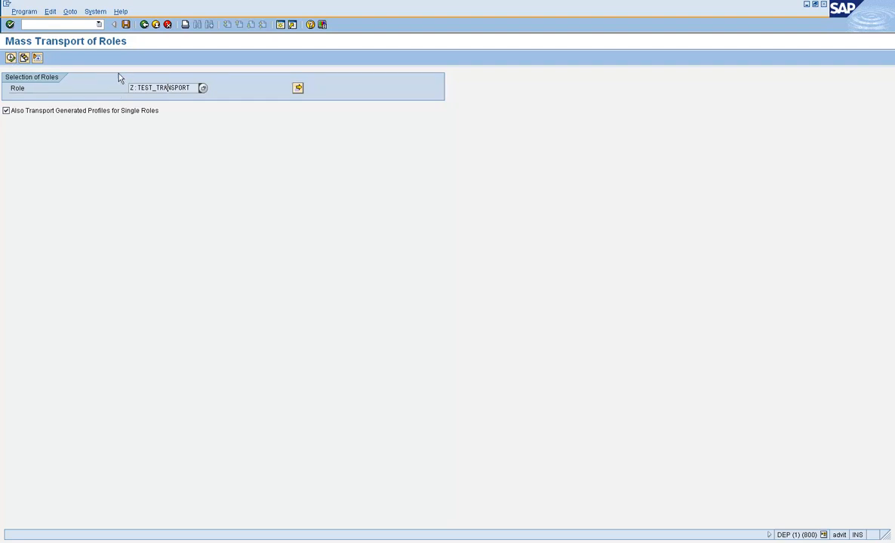
{"action": "left_click", "coordinate": [12, 58]}
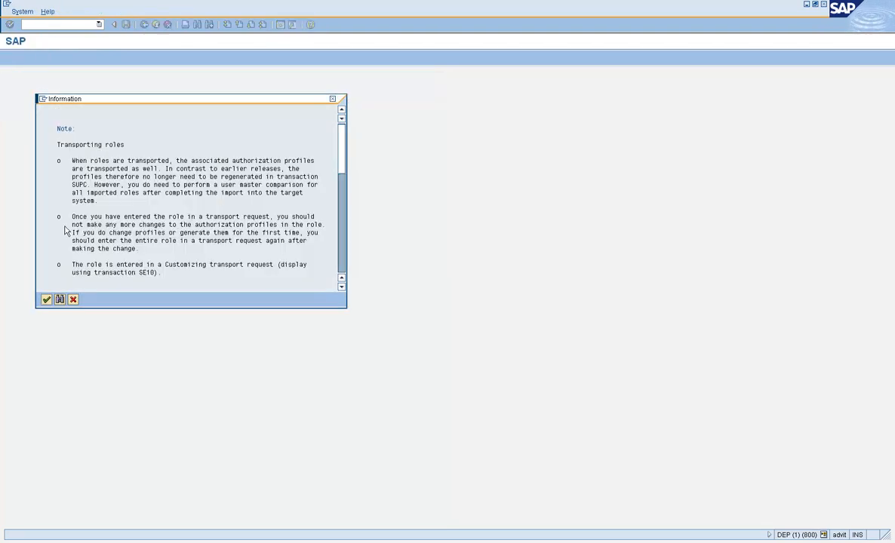
{"action": "left_click_drag", "start_coordinate": [162, 98], "coordinate": [205, 63]}
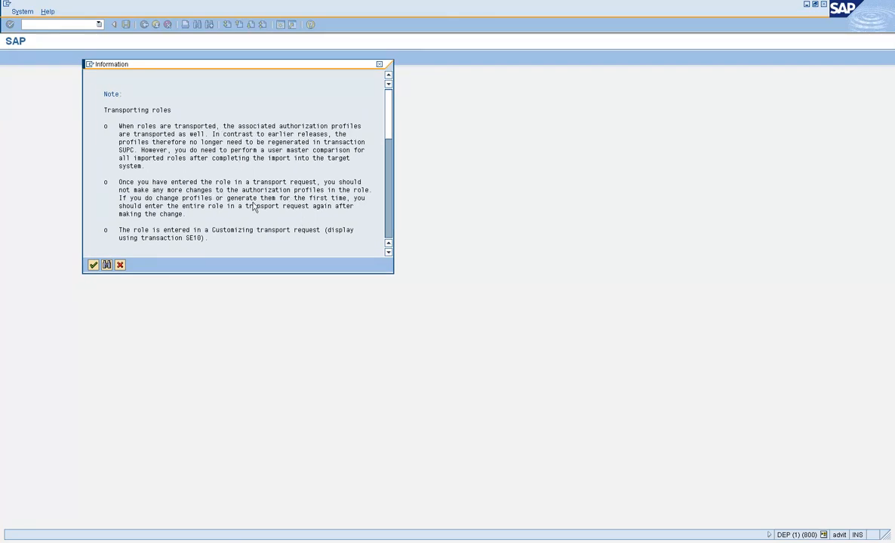
{"action": "left_click", "coordinate": [94, 265]}
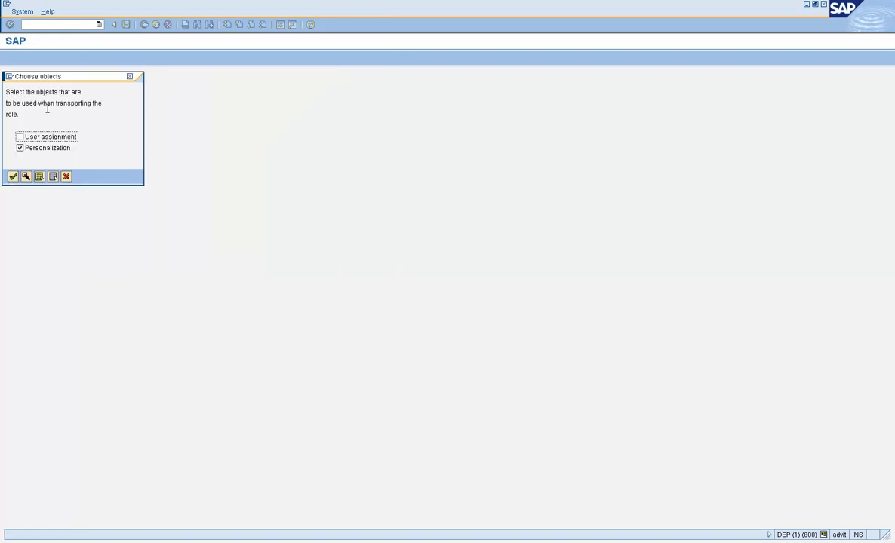
{"action": "left_click_drag", "start_coordinate": [74, 76], "coordinate": [183, 114]}
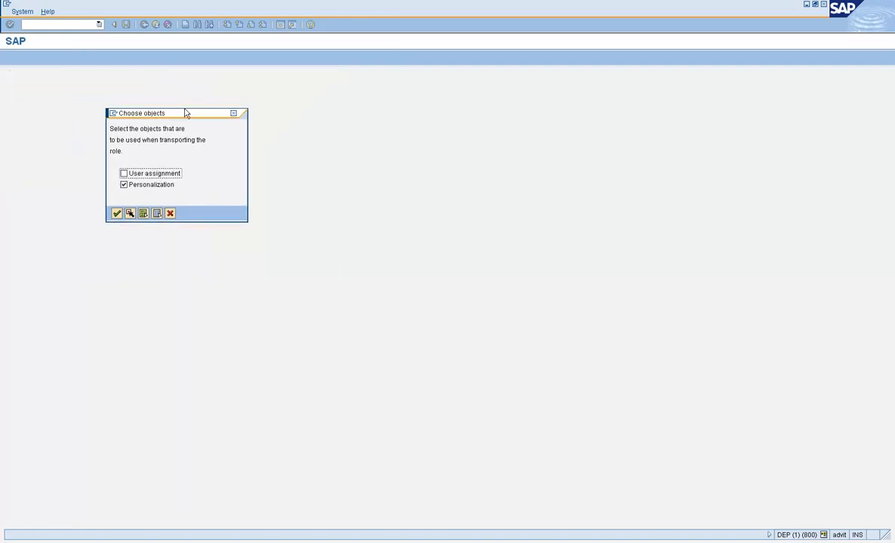
{"action": "left_click", "coordinate": [117, 214]}
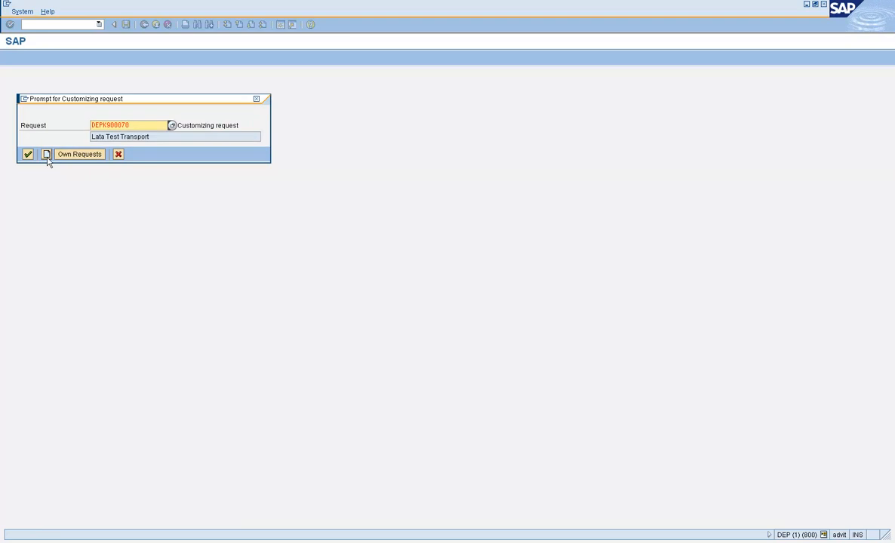
Create a customizing request described as "Deleting Role" and enter the role in it.
{"action": "left_click", "coordinate": [47, 155]}
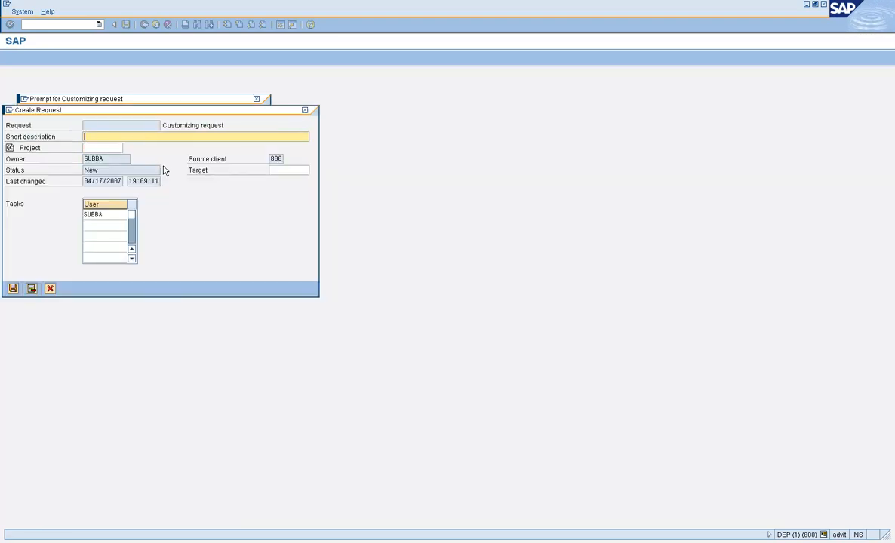
{"action": "type", "text": "Deleting Role"}
{"action": "left_click", "coordinate": [12, 288]}
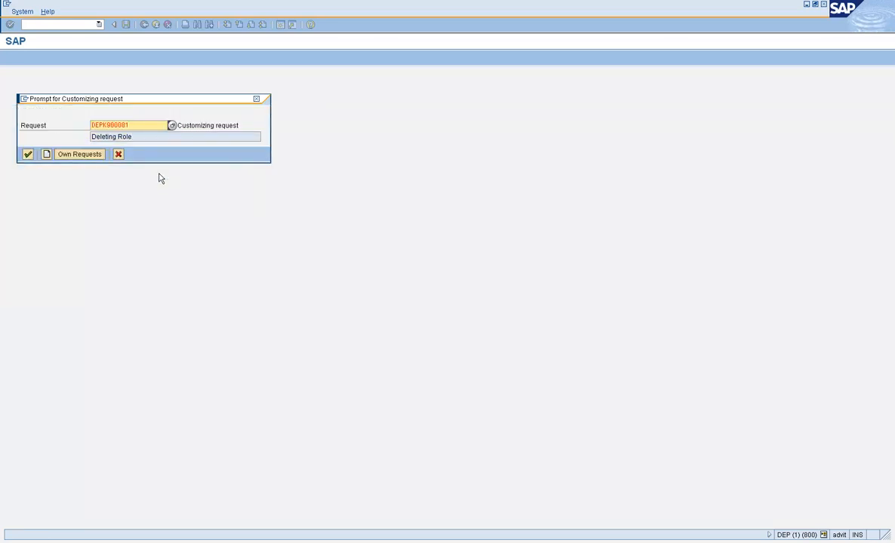
{"action": "double_click", "coordinate": [126, 125]}
{"action": "left_click", "coordinate": [27, 154]}
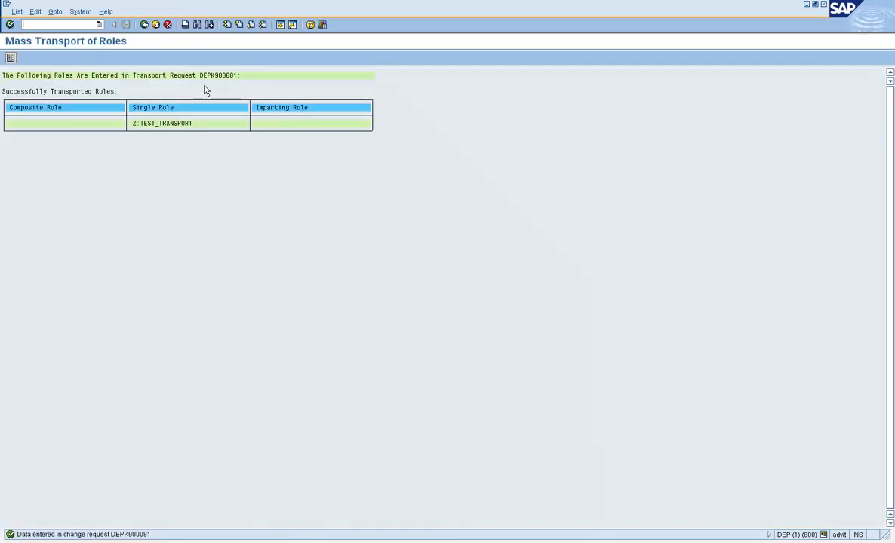
Return to role maintenance and delete the role Z:TEST_TRANSPORT with all its information.
{"action": "left_click", "coordinate": [145, 26]}
{"action": "left_click", "coordinate": [147, 28]}
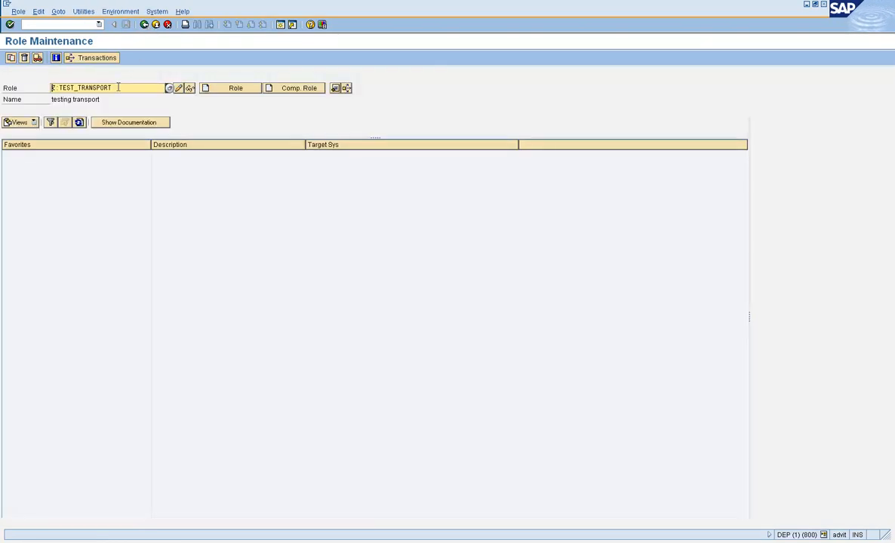
{"action": "left_click", "coordinate": [24, 58]}
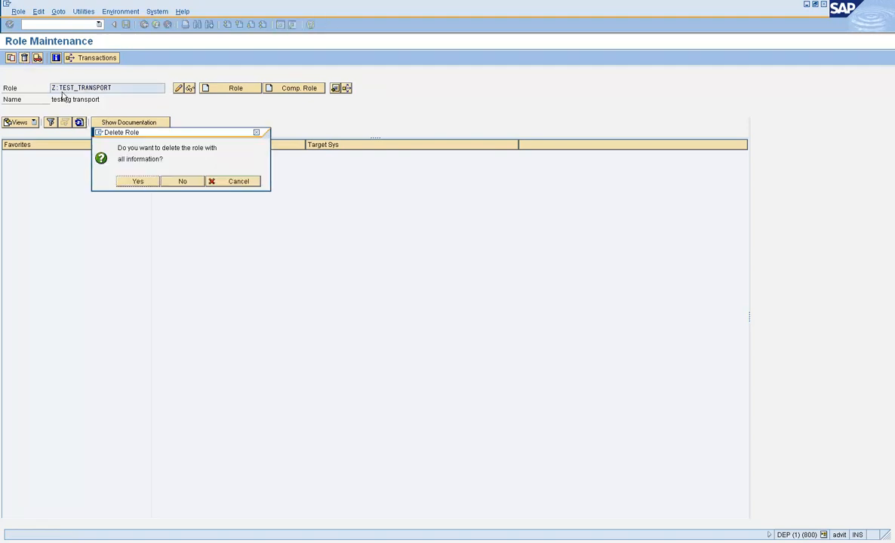
{"action": "left_click", "coordinate": [139, 182]}
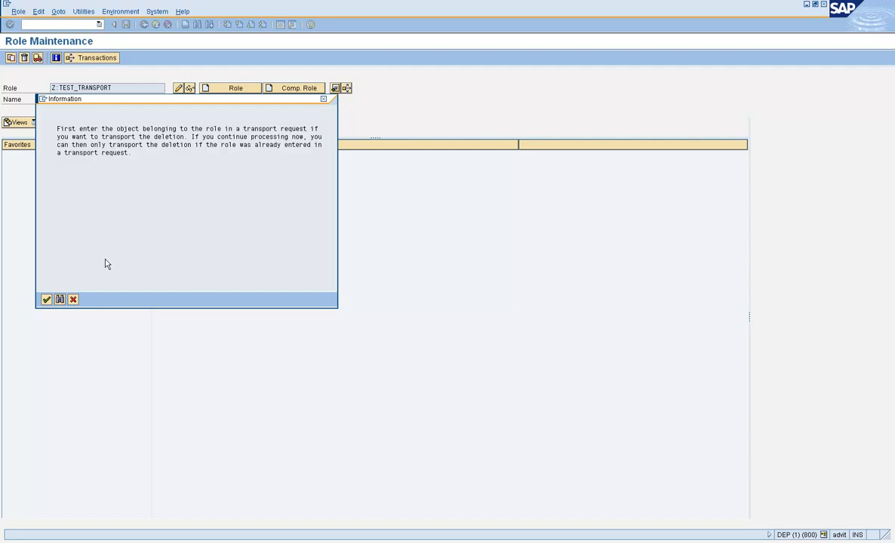
{"action": "left_click", "coordinate": [47, 301]}
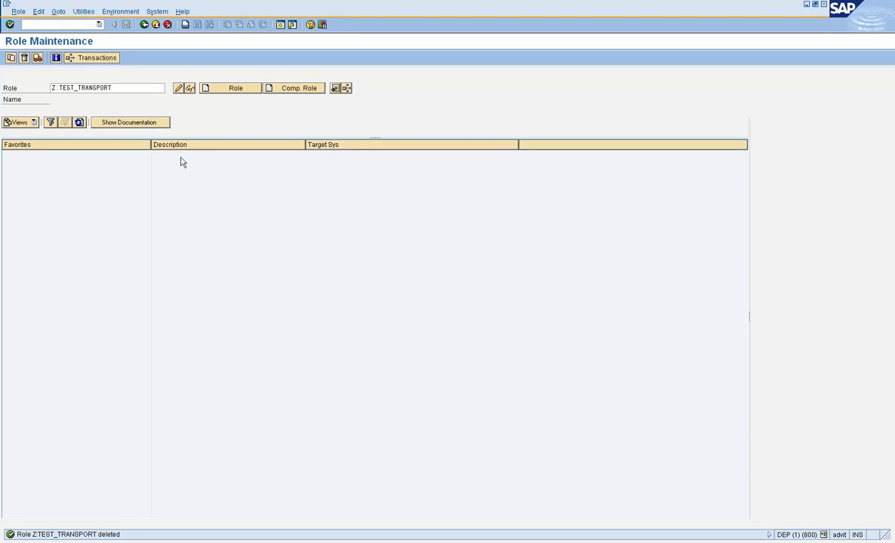
{"action": "left_click", "coordinate": [134, 88]}
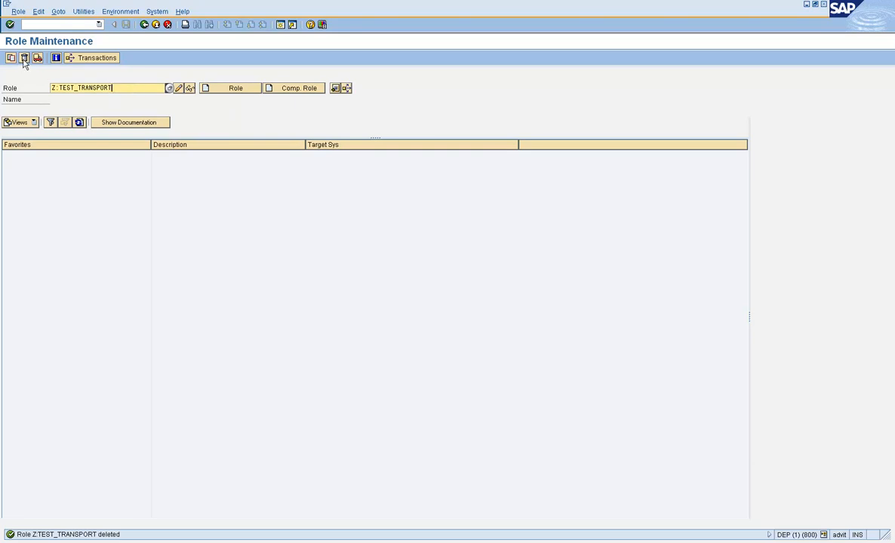
Display the modifiable requests in transaction SE10 and examine the "Deleting Role" request and its customizing task.
{"action": "left_click", "coordinate": [144, 27]}
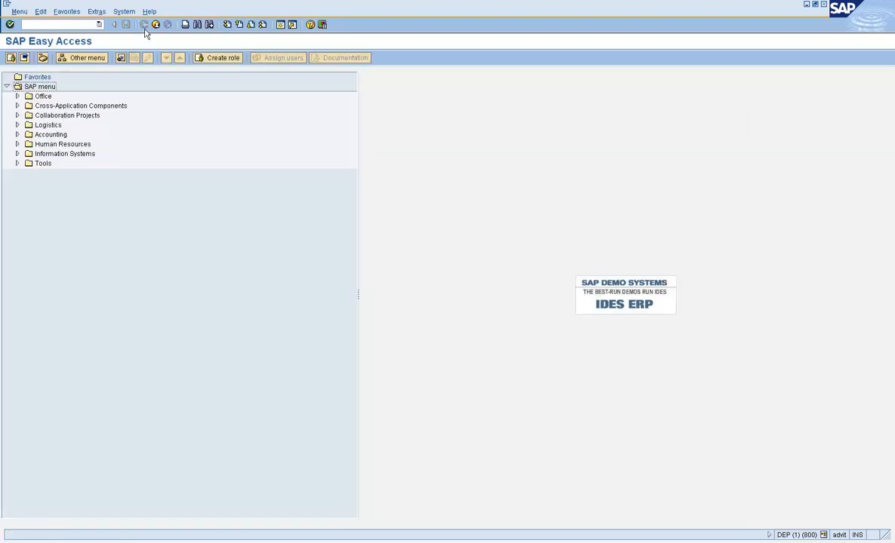
{"action": "left_click", "coordinate": [55, 25]}
{"action": "type", "text": "se10"}
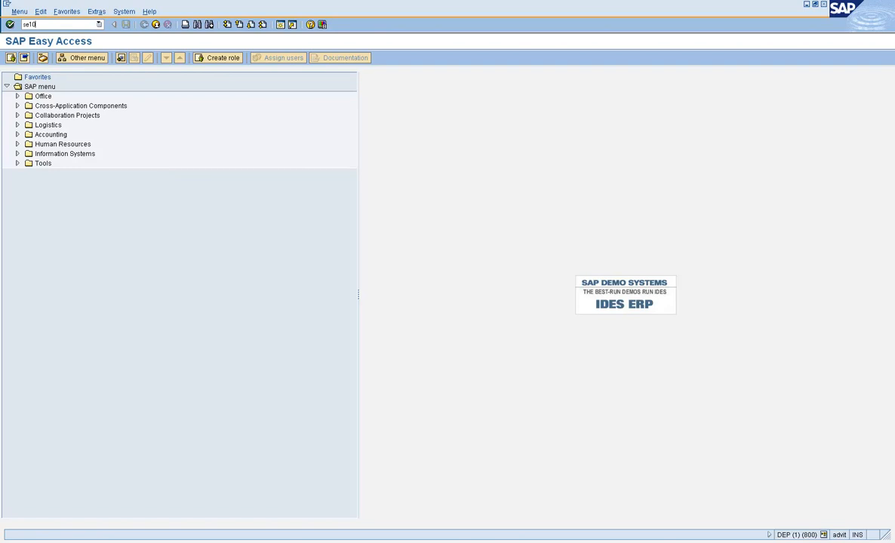
{"action": "key", "text": "Return"}
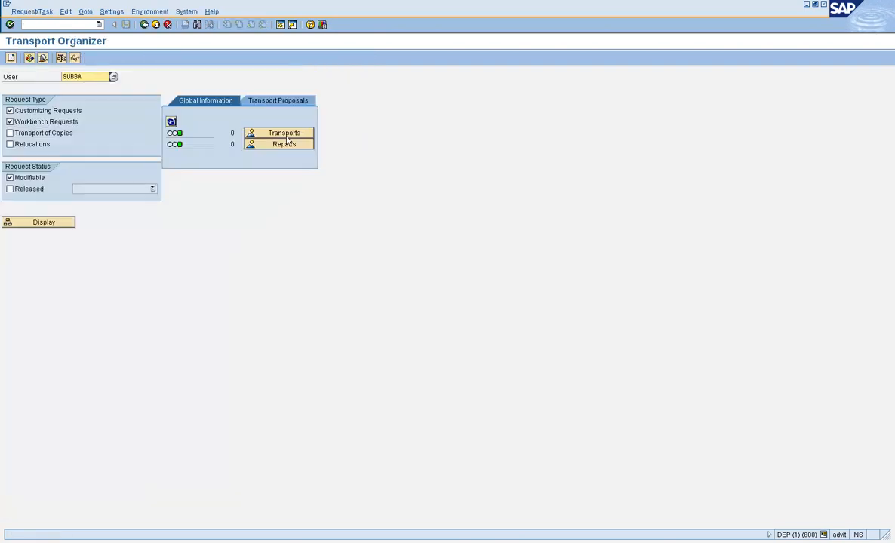
{"action": "left_click", "coordinate": [53, 223]}
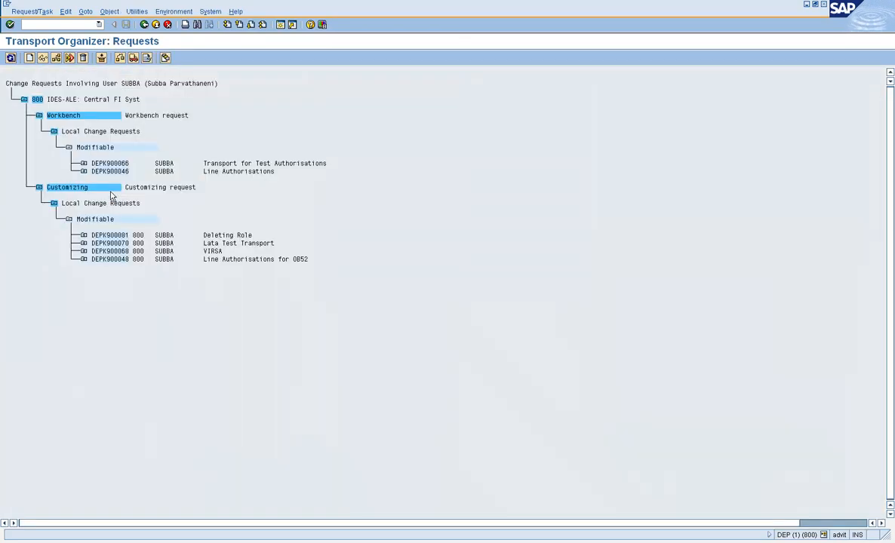
{"action": "left_click", "coordinate": [83, 235]}
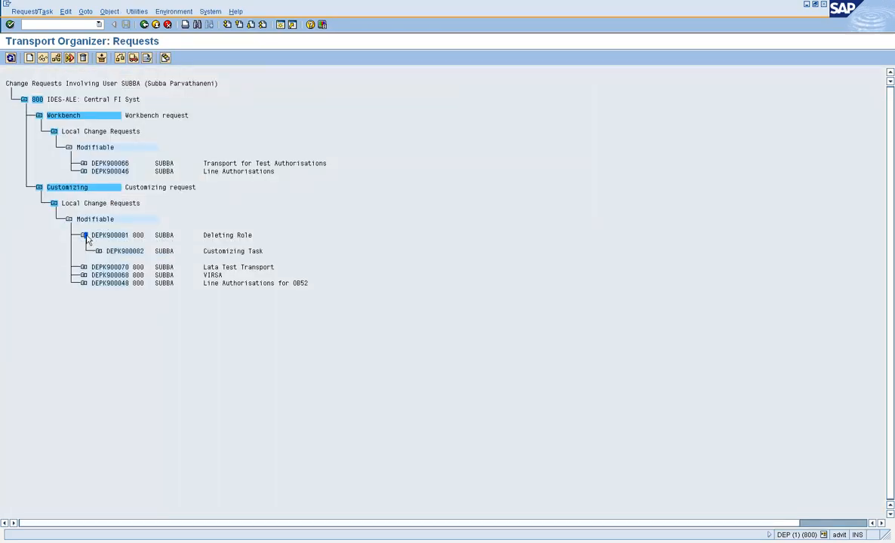
{"action": "left_click", "coordinate": [123, 252]}
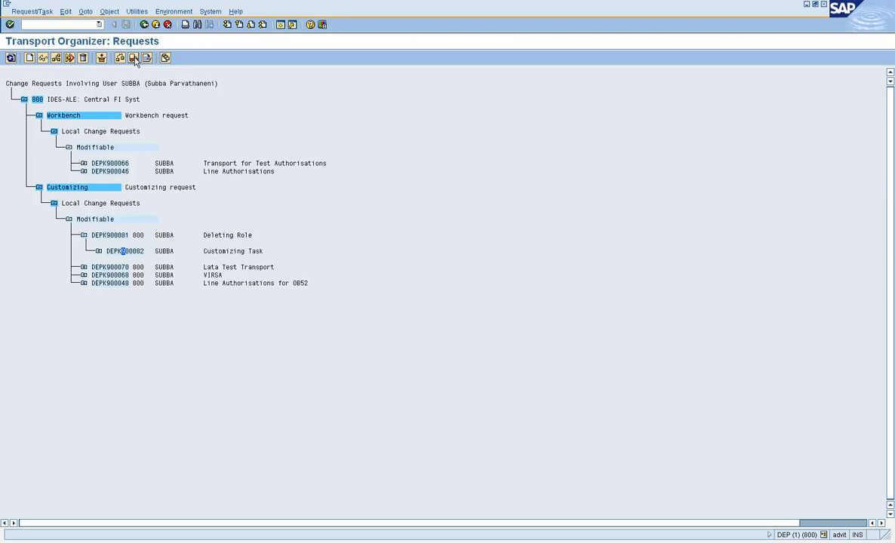
{"action": "left_click", "coordinate": [113, 236]}
{"action": "left_click", "coordinate": [146, 26]}
{"action": "left_click", "coordinate": [145, 26]}
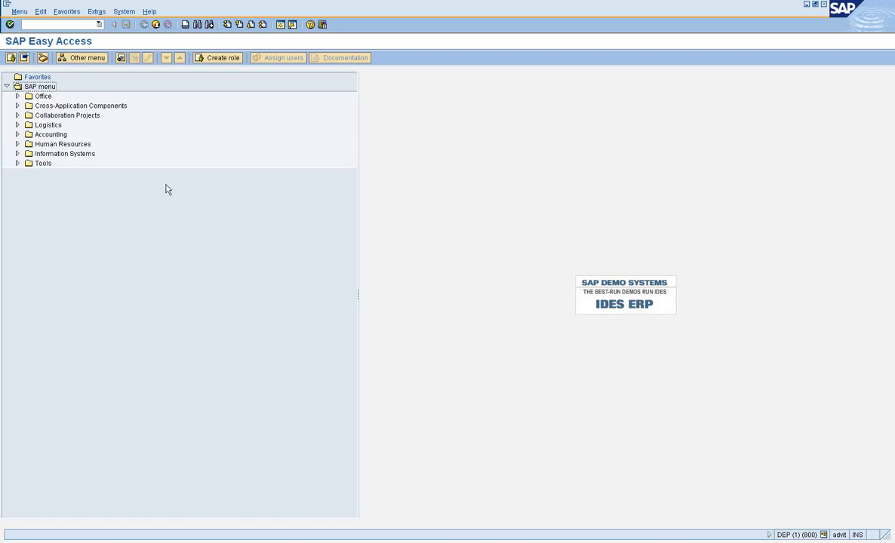
Reopen role maintenance with transaction PFCG and clear the role name.
{"action": "left_click", "coordinate": [78, 25]}
{"action": "type", "text": "pfcg"}
{"action": "key", "text": "Return"}
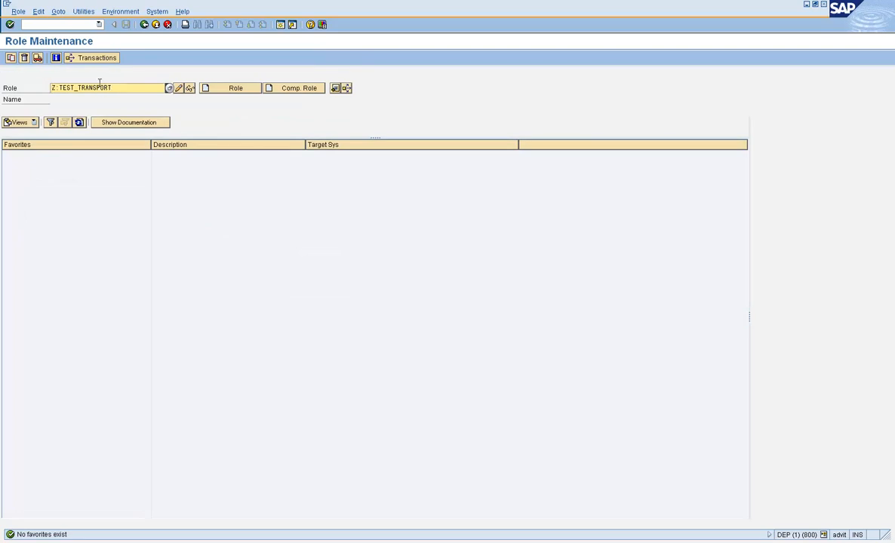
{"action": "left_click_drag", "start_coordinate": [114, 87], "coordinate": [49, 85]}
{"action": "left_click", "coordinate": [113, 88]}
{"action": "left_click_drag", "start_coordinate": [120, 88], "coordinate": [48, 87]}
{"action": "left_click", "coordinate": [77, 88]}
{"action": "left_click_drag", "start_coordinate": [74, 87], "coordinate": [178, 100]}
{"action": "key", "text": "BackSpace"}
{"action": "key", "text": "BackSpace"}
{"action": "key", "text": "BackSpace"}
{"action": "key", "text": "BackSpace"}
{"action": "key", "text": "BackSpace"}
{"action": "key", "text": "BackSpace"}
{"action": "key", "text": "BackSpace"}
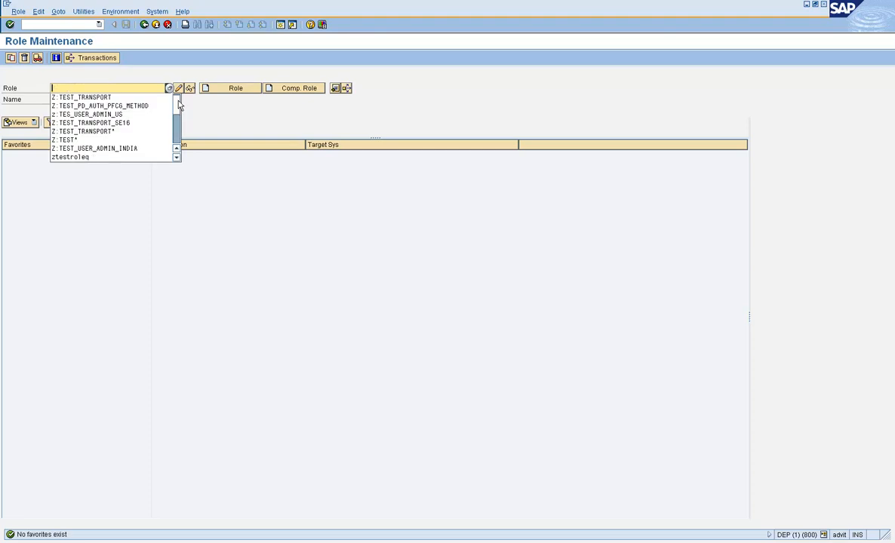
{"action": "left_click", "coordinate": [140, 86]}
{"action": "left_click", "coordinate": [156, 64]}
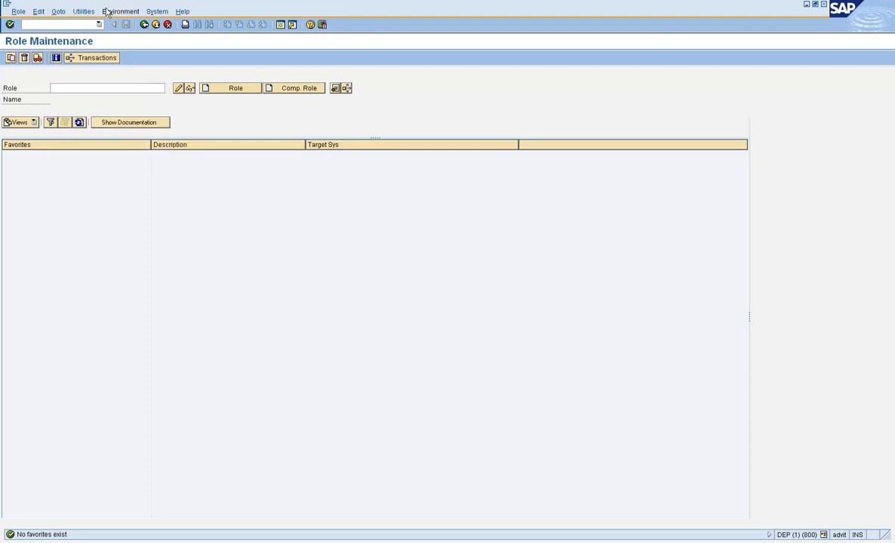
{"action": "left_click", "coordinate": [111, 87]}
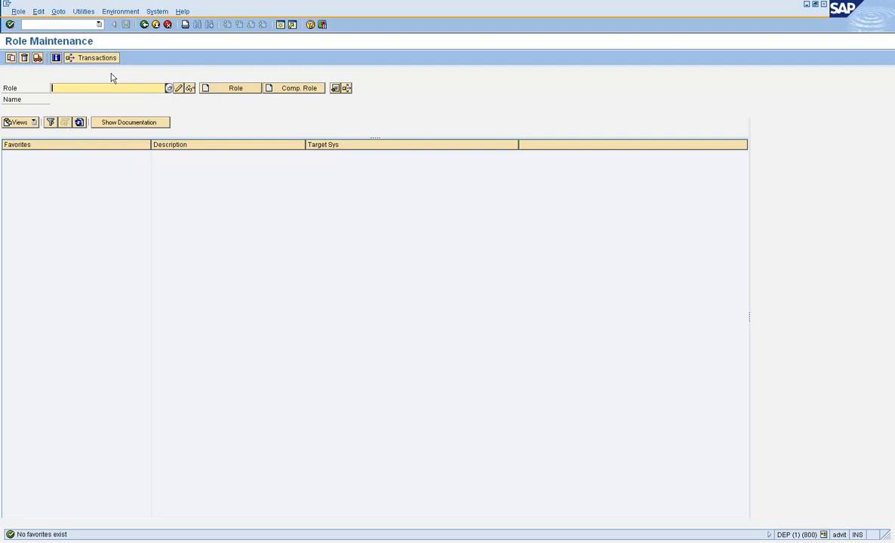
Open the mass transport of roles and set the role selection to Z:TEST*.
{"action": "left_click", "coordinate": [83, 12]}
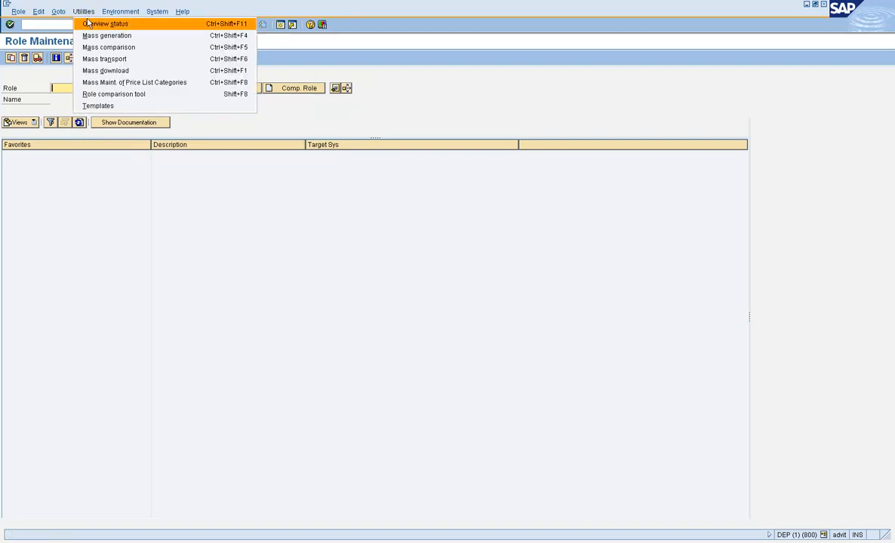
{"action": "left_click", "coordinate": [103, 62]}
{"action": "type", "text": "z"}
{"action": "key", "text": "Return"}
{"action": "key", "text": "BackSpace"}
{"action": "key", "text": "BackSpace"}
{"action": "key", "text": "BackSpace"}
{"action": "key", "text": "BackSpace"}
{"action": "key", "text": "BackSpace"}
{"action": "key", "text": "BackSpace"}
{"action": "key", "text": "BackSpace"}
{"action": "key", "text": "BackSpace"}
{"action": "key", "text": "BackSpace"}
{"action": "key", "text": "BackSpace"}
{"action": "key", "text": "BackSpace"}
{"action": "type", "text": "*"}
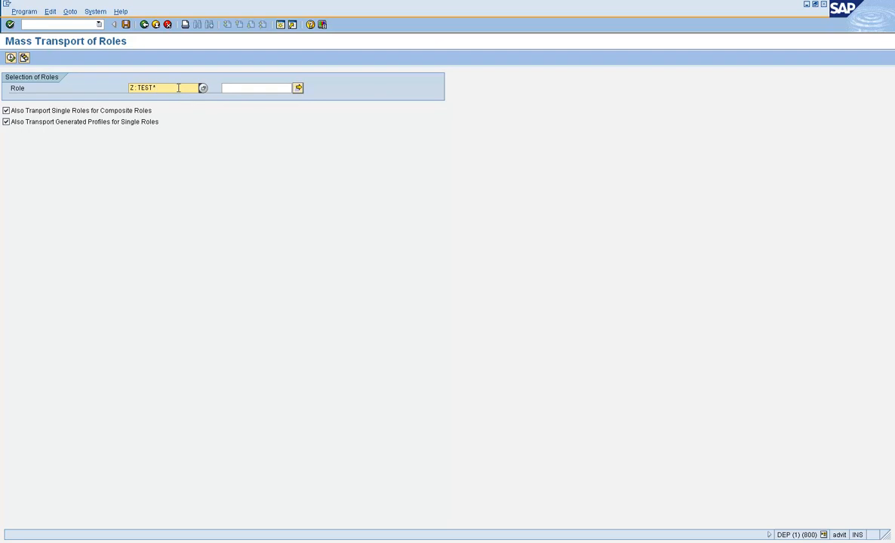
{"action": "left_click_drag", "start_coordinate": [166, 86], "coordinate": [115, 84]}
{"action": "left_click_drag", "start_coordinate": [131, 87], "coordinate": [152, 88]}
Execute the mass transport of the Z:TEST* roles into a new customizing request described as "Deleting Mass Roles".
{"action": "left_click", "coordinate": [12, 58]}
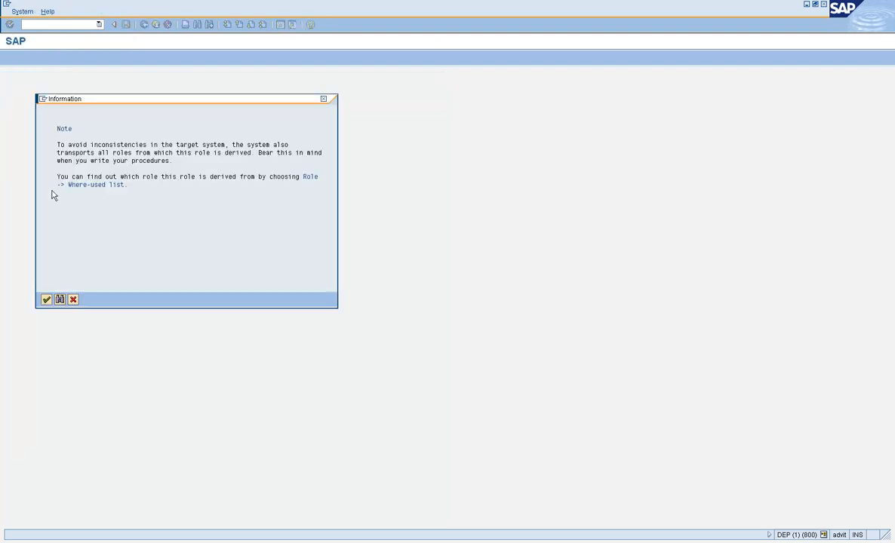
{"action": "left_click", "coordinate": [47, 300]}
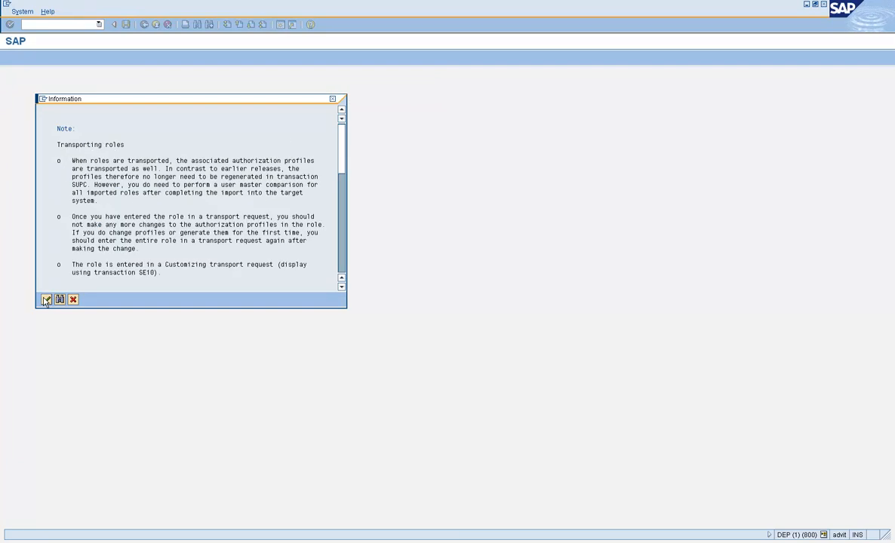
{"action": "left_click", "coordinate": [47, 299]}
{"action": "left_click", "coordinate": [15, 178]}
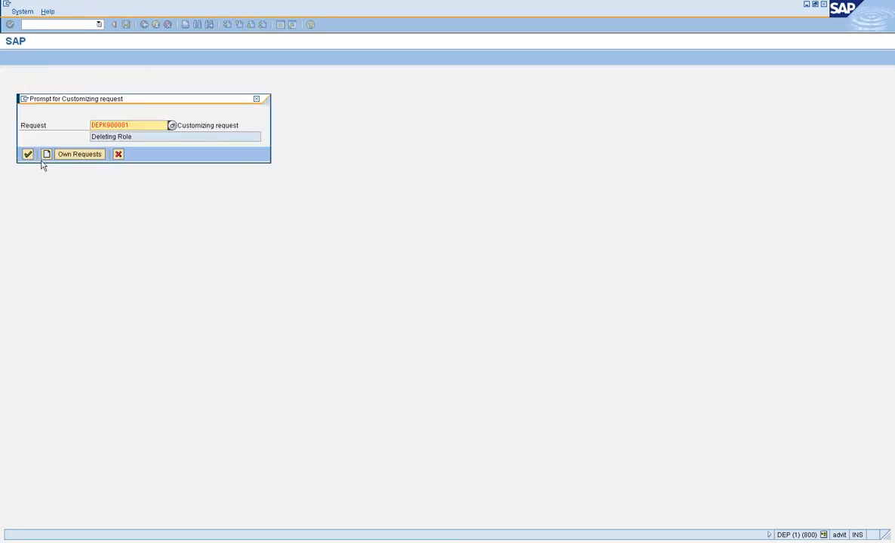
{"action": "left_click", "coordinate": [47, 155]}
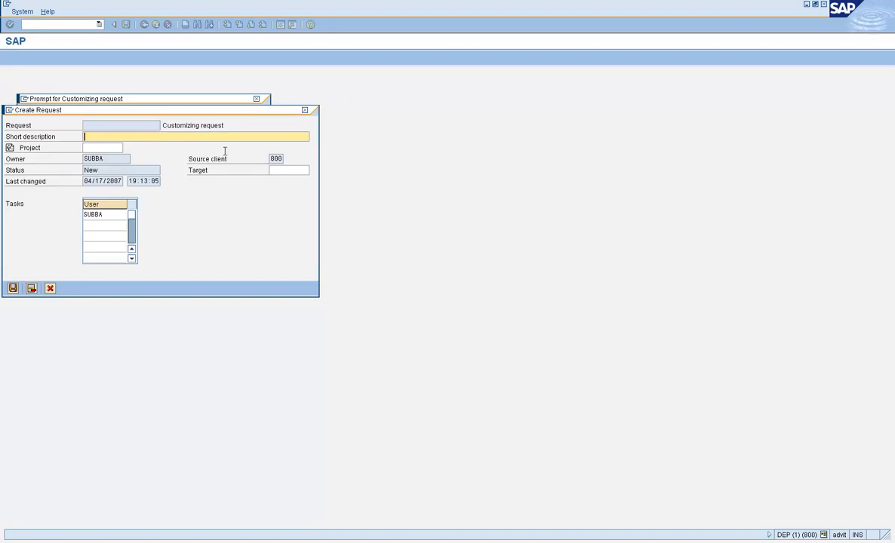
{"action": "type", "text": "Deleting Mass Roles"}
{"action": "left_click", "coordinate": [13, 288]}
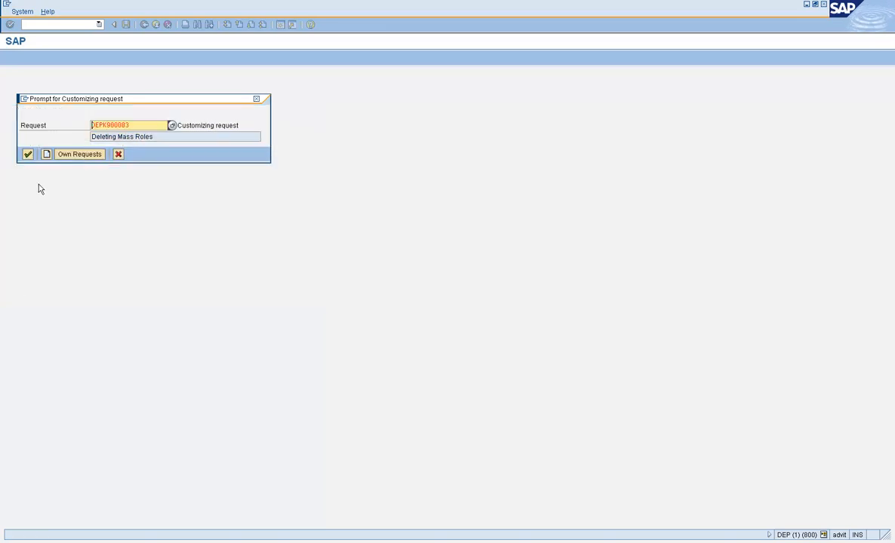
{"action": "left_click", "coordinate": [28, 155]}
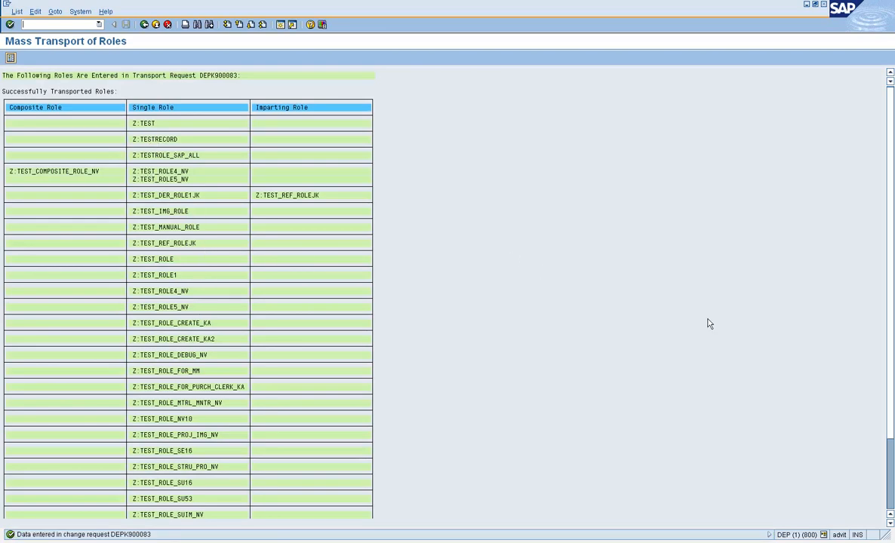
Review the list of roles entered in the transport request and return to role maintenance.
{"action": "left_click", "coordinate": [893, 456]}
{"action": "left_click_drag", "start_coordinate": [892, 457], "coordinate": [891, 171]}
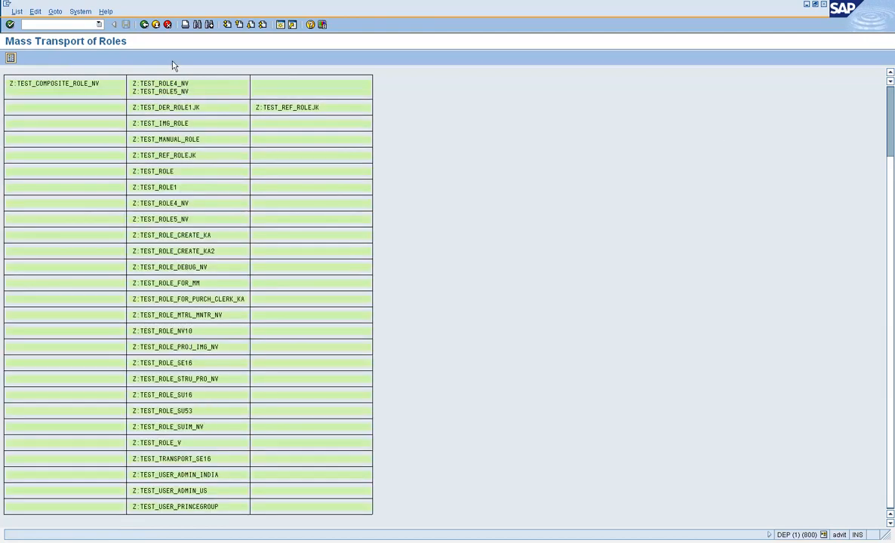
{"action": "left_click", "coordinate": [145, 25]}
{"action": "left_click", "coordinate": [145, 25]}
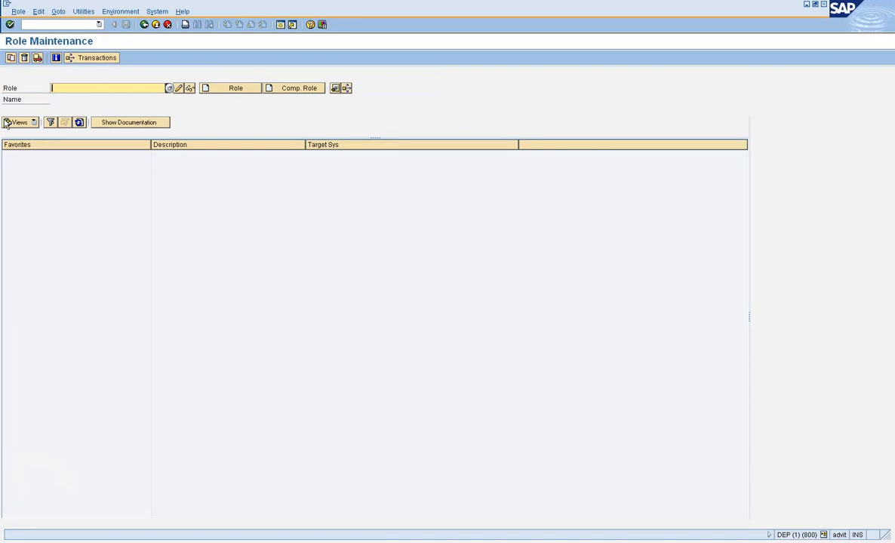
{"action": "key", "text": "Down"}
{"action": "key", "text": "Down"}
{"action": "key", "text": "Down"}
{"action": "key", "text": "Return"}
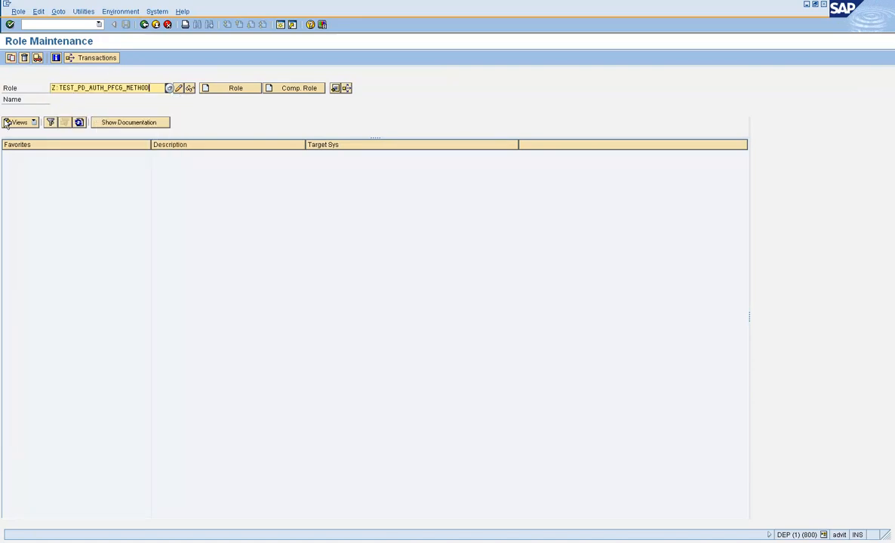
{"action": "left_click_drag", "start_coordinate": [152, 87], "coordinate": [2, 161]}
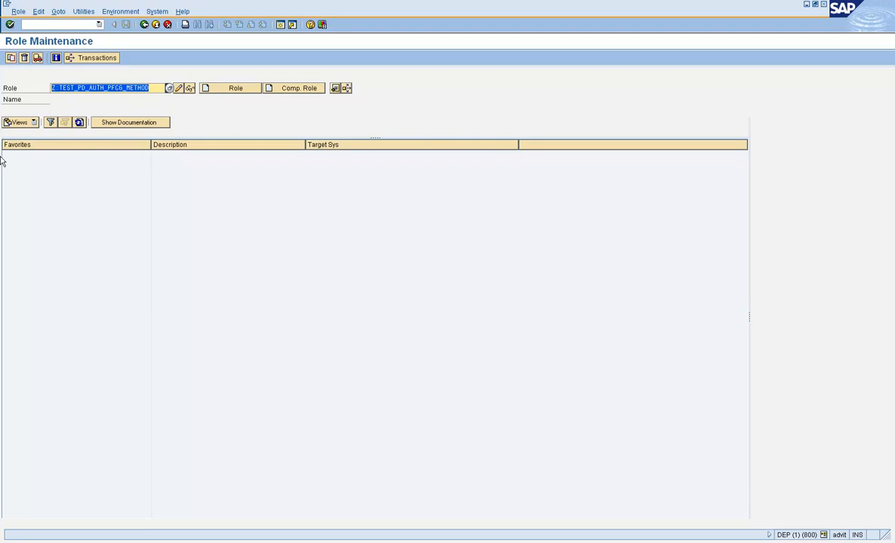
{"action": "key", "text": "BackSpace"}
{"action": "key", "text": "Down"}
{"action": "key", "text": "Down"}
{"action": "key", "text": "Down"}
{"action": "key", "text": "Return"}
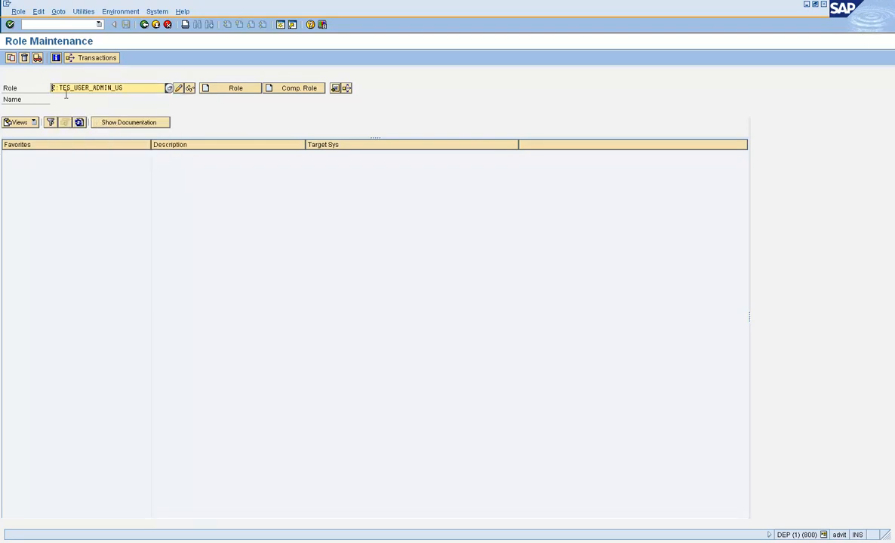
Search the composite roles for Z* and choose Z:COMPOSITE_ROLE as the role to maintain.
{"action": "left_click_drag", "start_coordinate": [59, 88], "coordinate": [122, 87]}
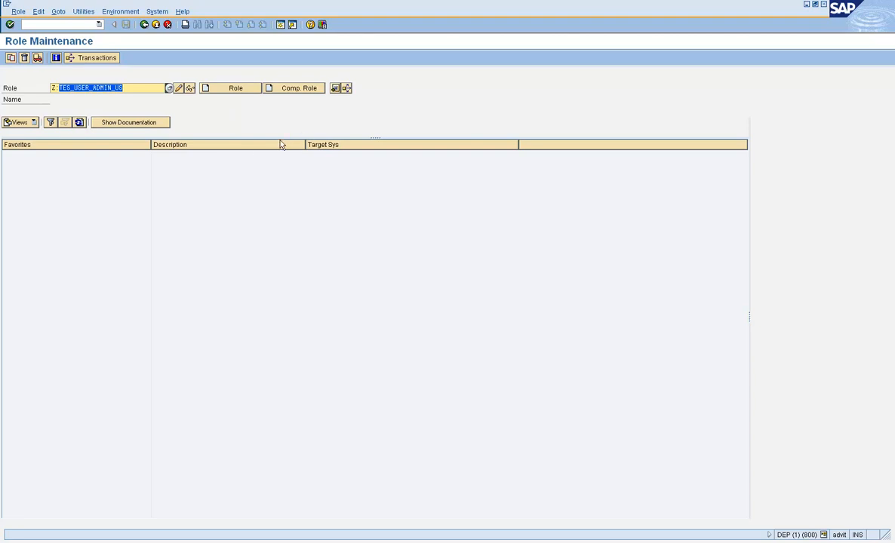
{"action": "key", "text": "Delete"}
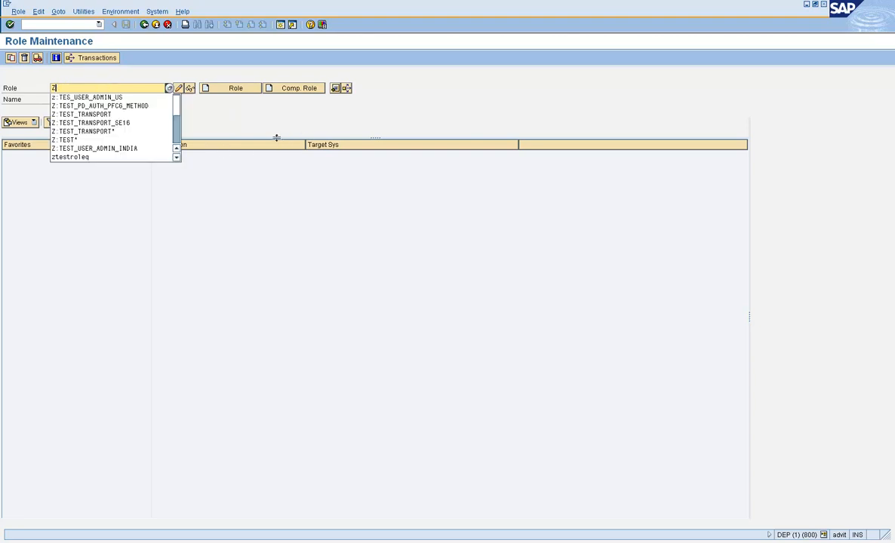
{"action": "type", "text": "*"}
{"action": "key", "text": "F4"}
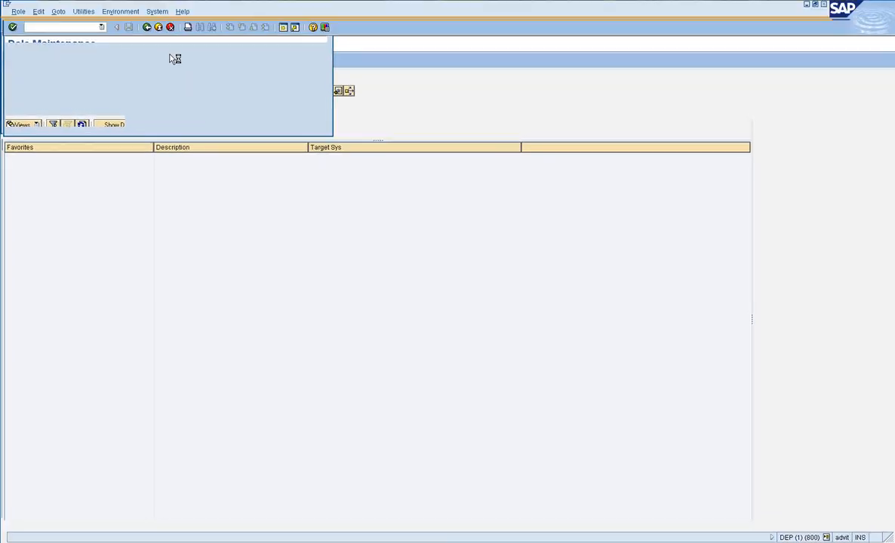
{"action": "left_click", "coordinate": [117, 38]}
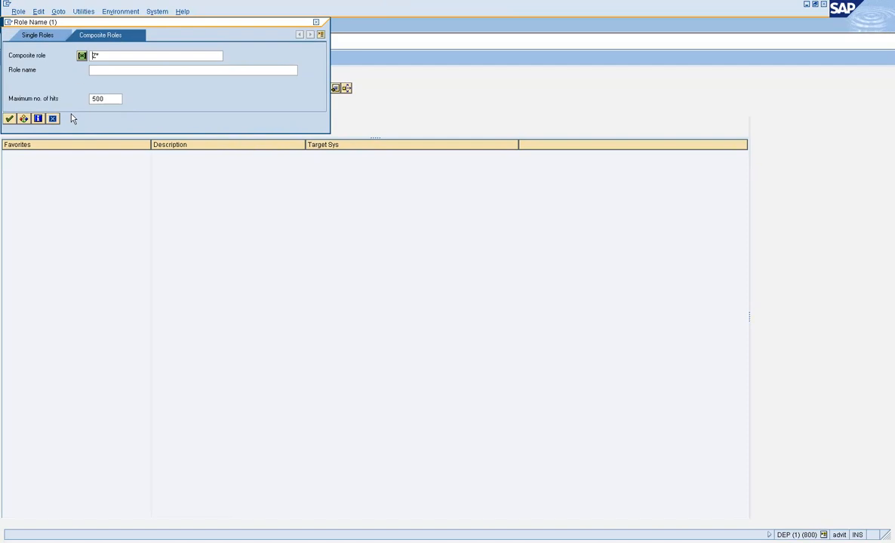
{"action": "left_click", "coordinate": [12, 121]}
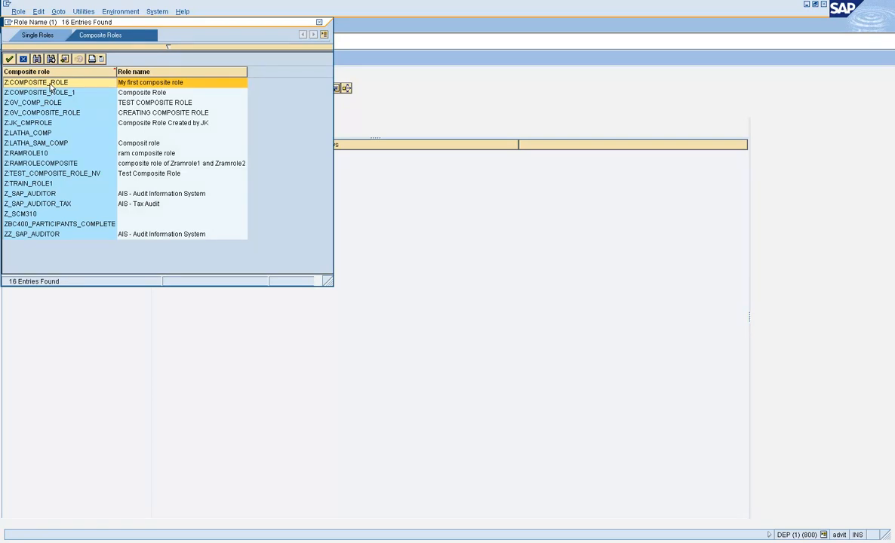
{"action": "double_click", "coordinate": [50, 85]}
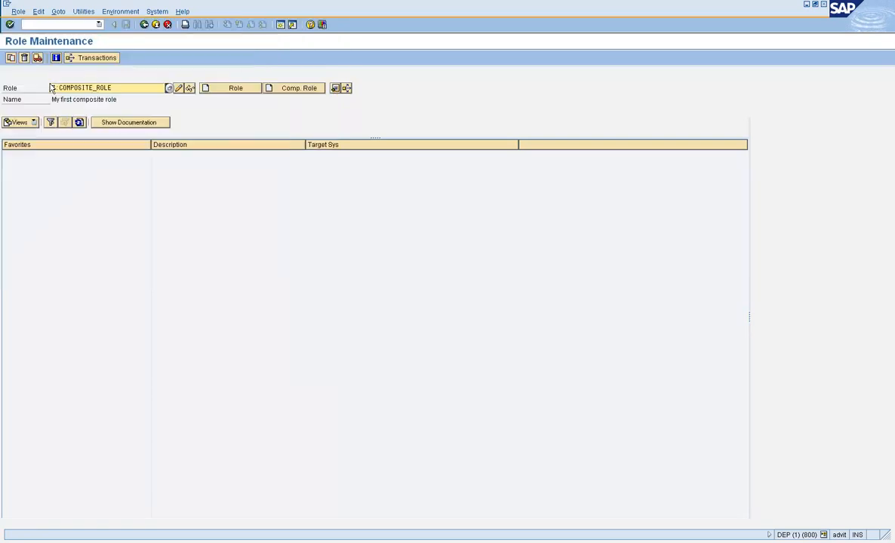
Remove all single roles from Z:COMPOSITE_ROLE, save it and return to role maintenance.
{"action": "left_click", "coordinate": [180, 89]}
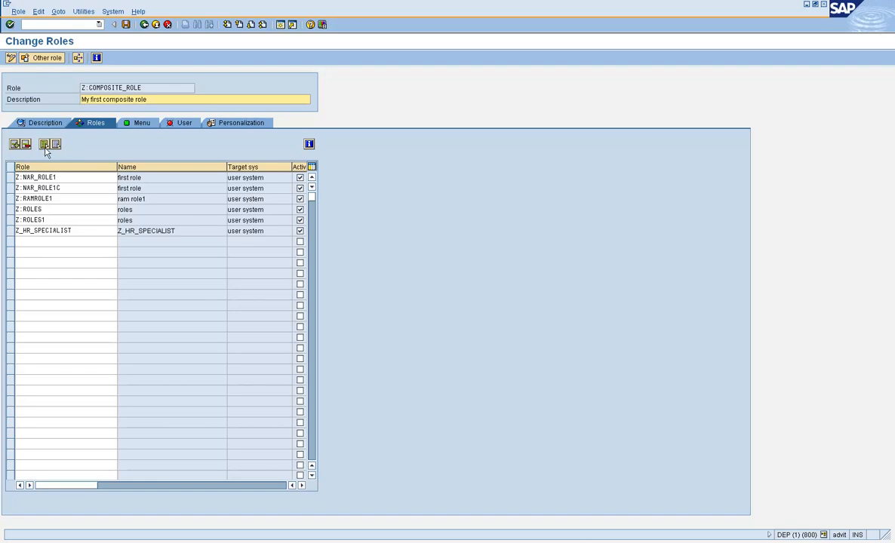
{"action": "left_click", "coordinate": [44, 143]}
{"action": "left_click", "coordinate": [27, 144]}
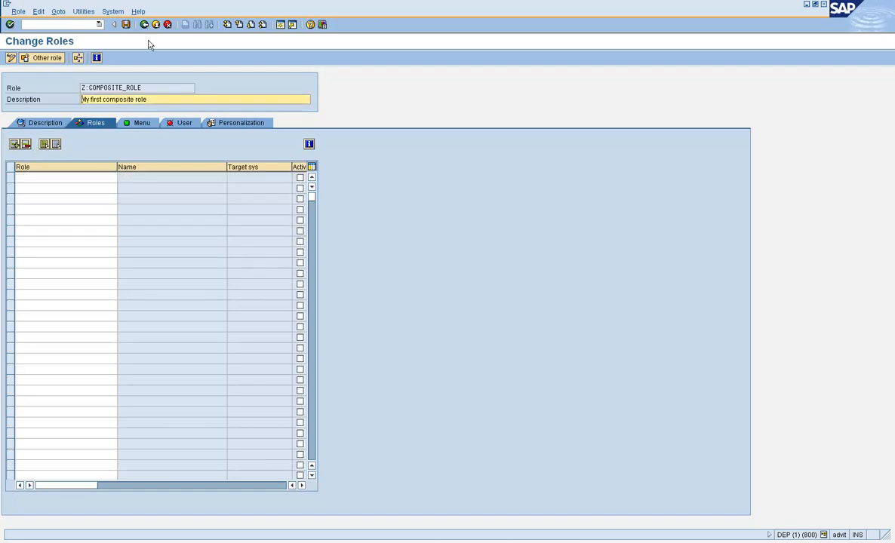
{"action": "left_click", "coordinate": [126, 24]}
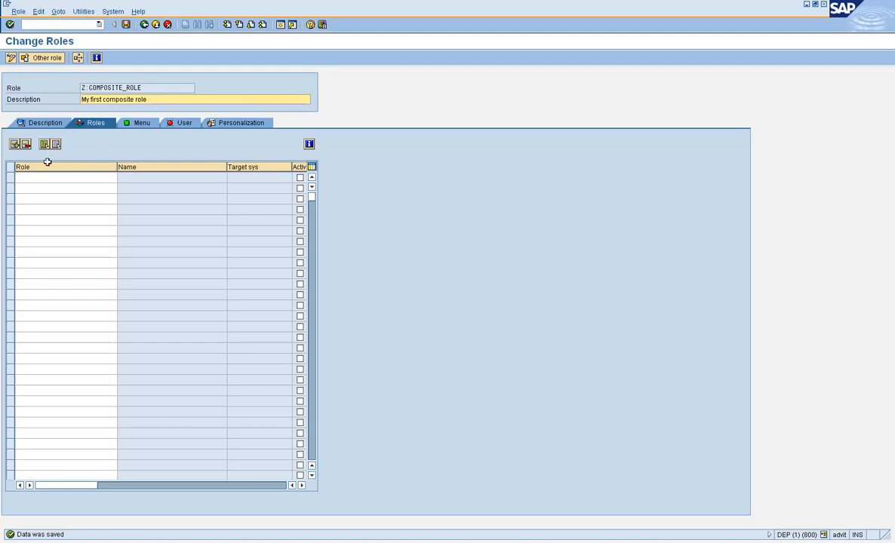
{"action": "left_click", "coordinate": [141, 25]}
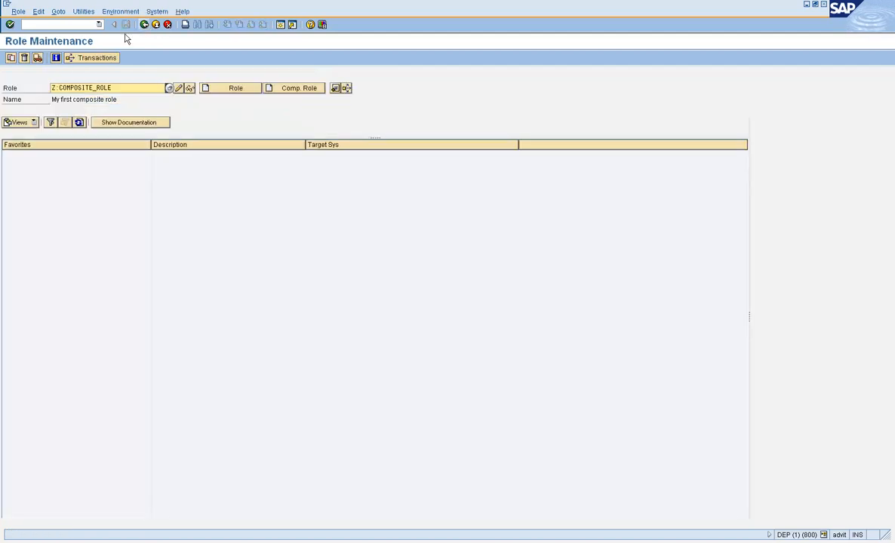
Try to transport Z:COMPOSITE_ROLE with the single-role and generated-profile options on, and return to role maintenance.
{"action": "left_click", "coordinate": [37, 58]}
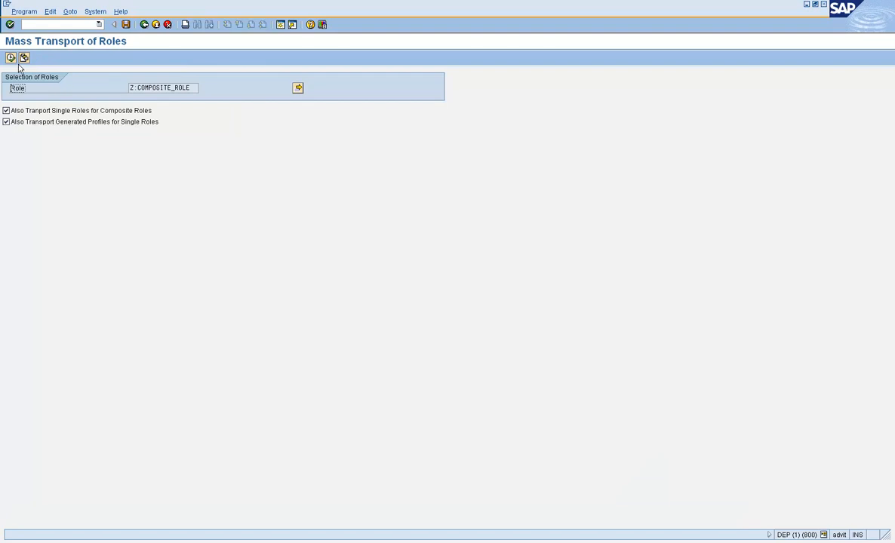
{"action": "left_click", "coordinate": [11, 58]}
{"action": "left_click", "coordinate": [46, 299]}
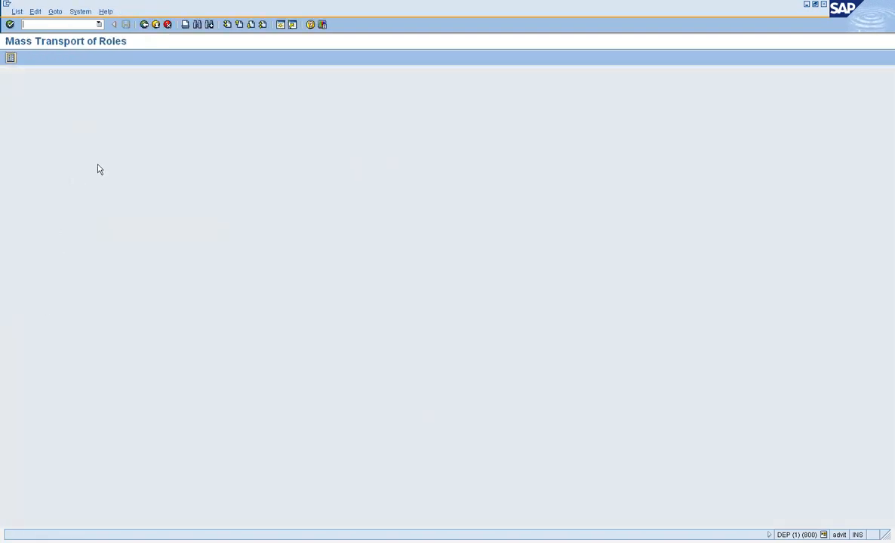
{"action": "left_click", "coordinate": [145, 25]}
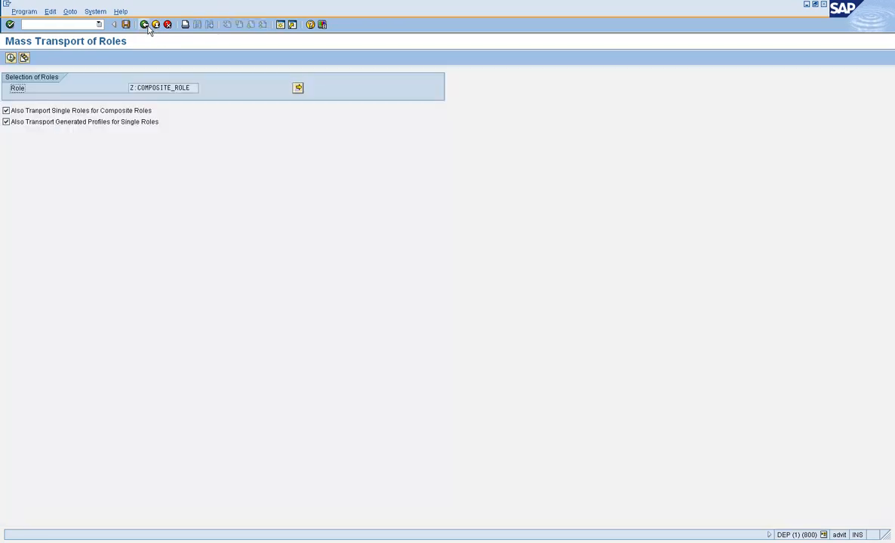
{"action": "left_click", "coordinate": [12, 58]}
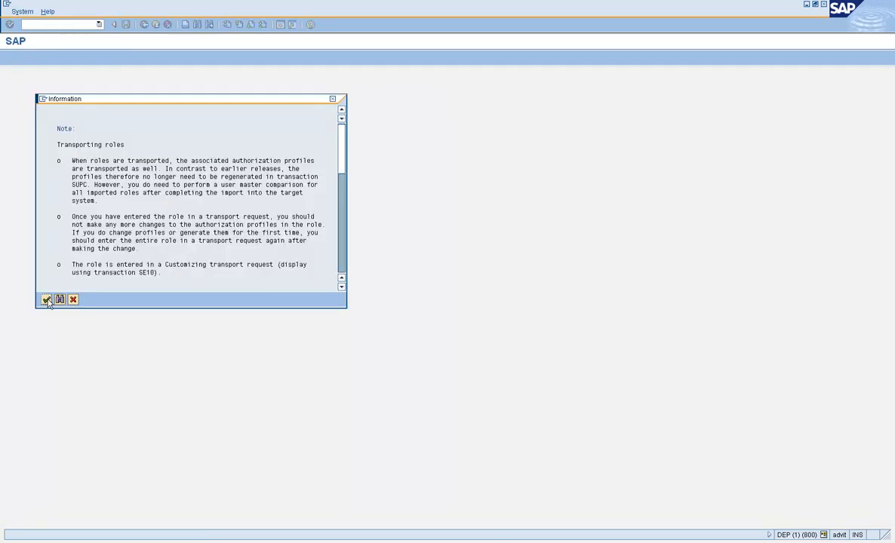
{"action": "key", "text": "Return"}
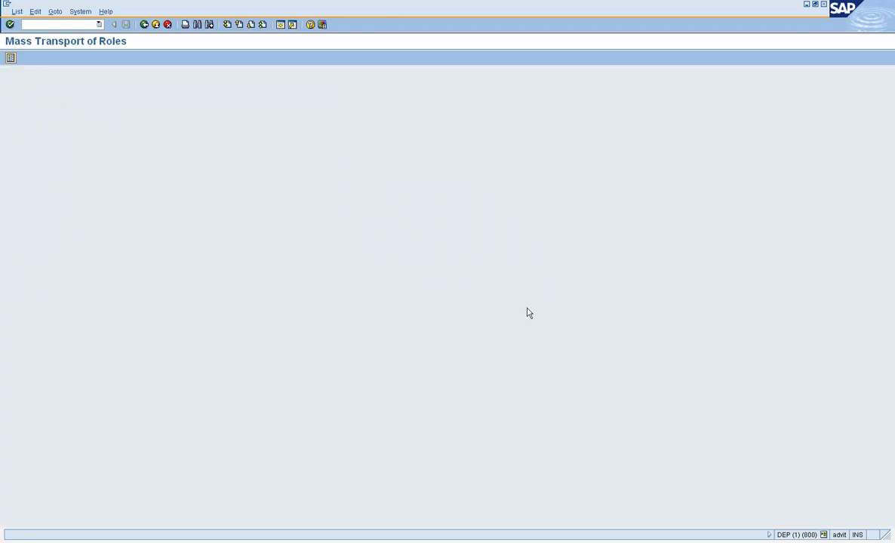
{"action": "left_click", "coordinate": [143, 26]}
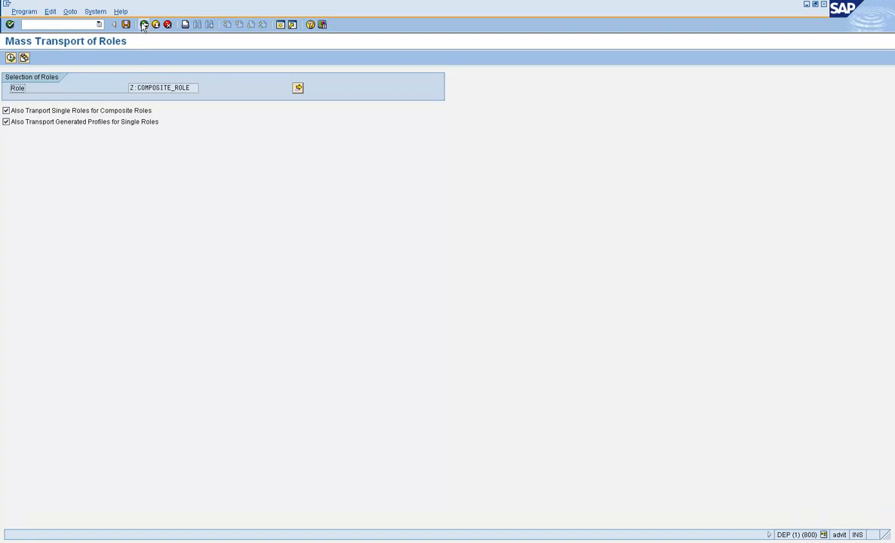
{"action": "left_click", "coordinate": [143, 25]}
Set the role to Z:RAMROLECOMPOSITE and start its transport with personalization but without user assignment.
{"action": "key", "text": "BackSpace"}
{"action": "key", "text": "Down"}
{"action": "key", "text": "Down"}
{"action": "key", "text": "Return"}
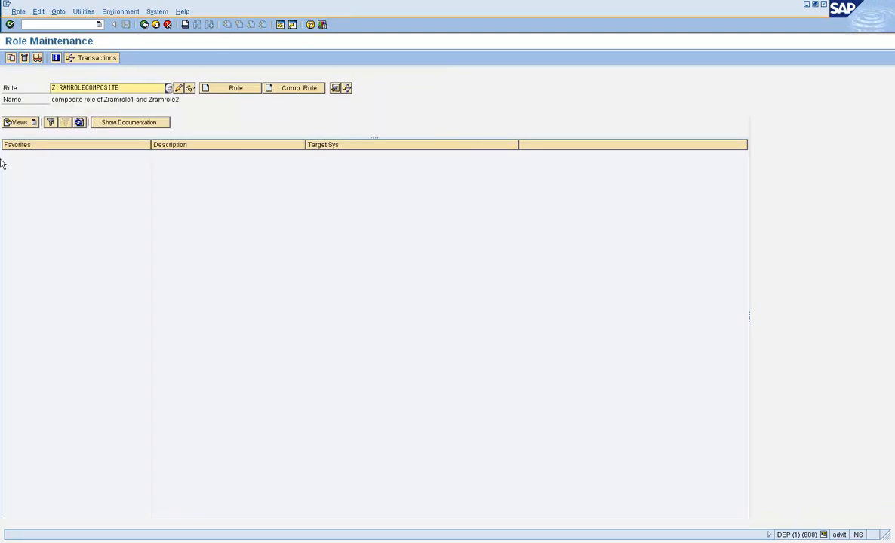
{"action": "left_click", "coordinate": [40, 59]}
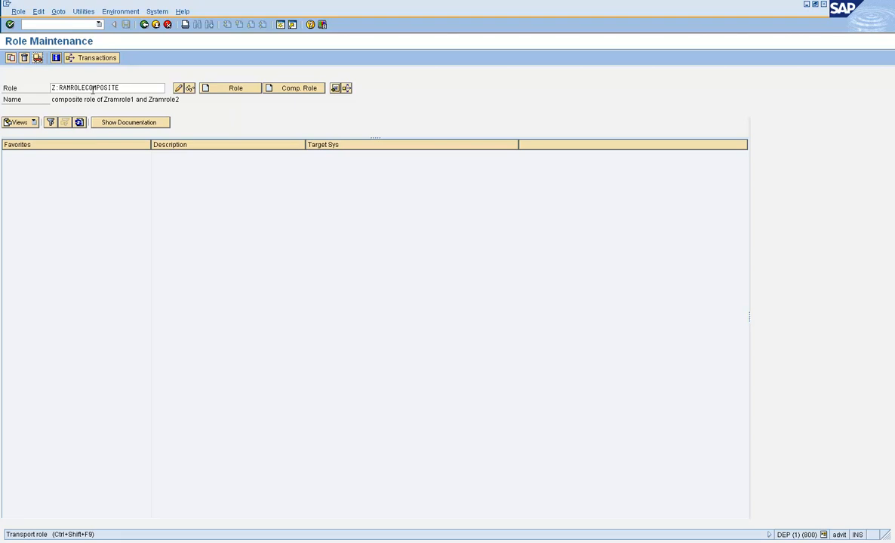
{"action": "left_click", "coordinate": [38, 59]}
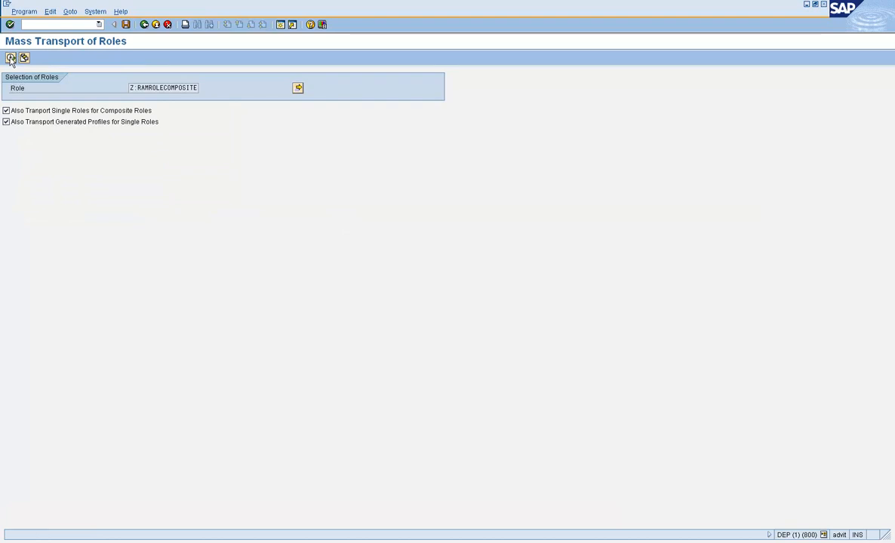
{"action": "left_click", "coordinate": [11, 60]}
{"action": "left_click", "coordinate": [45, 297]}
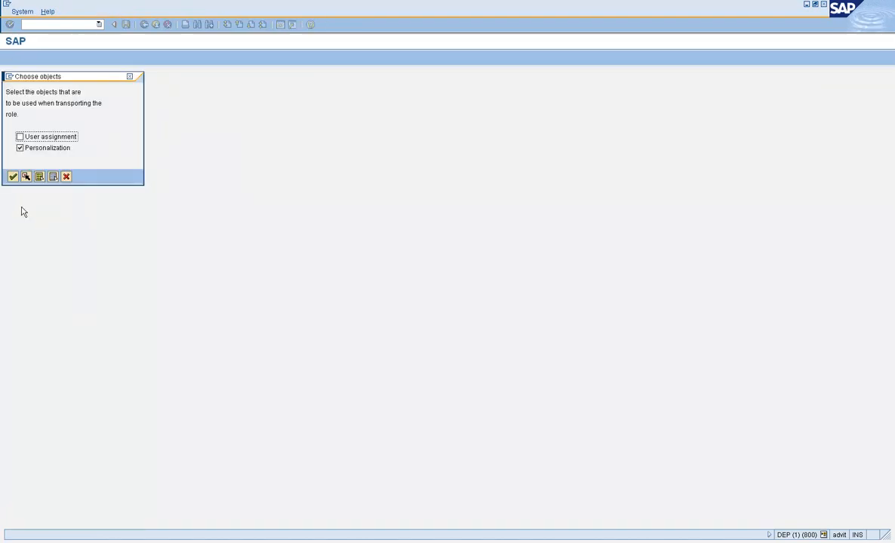
{"action": "left_click", "coordinate": [12, 176]}
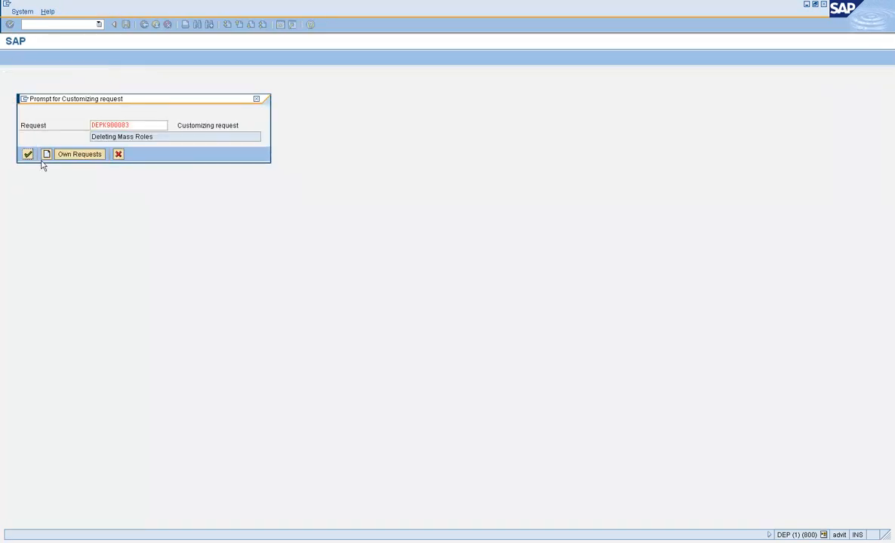
Enter the role transport in a new customizing request described as "Deleting Composite Role" and return to role maintenance.
{"action": "left_click", "coordinate": [47, 153]}
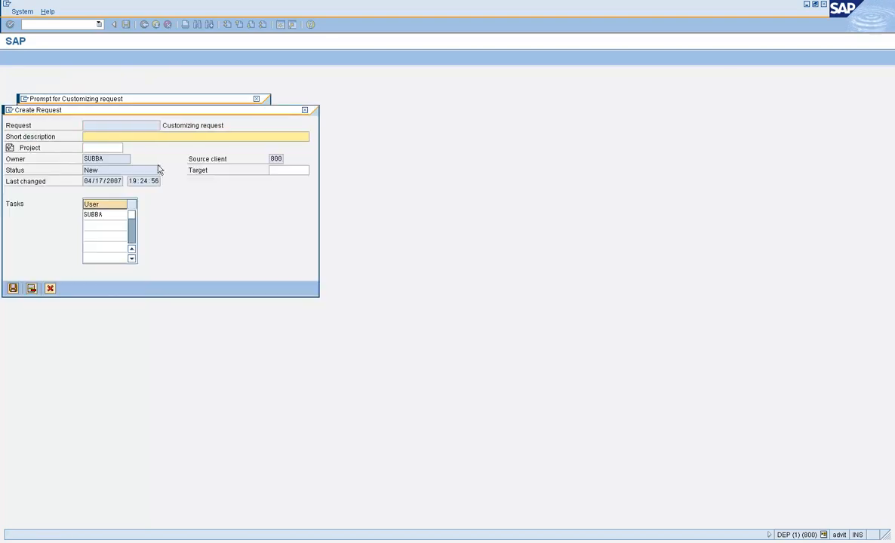
{"action": "type", "text": "Deleting COmp"}
{"action": "key", "text": "BackSpace"}
{"action": "key", "text": "BackSpace"}
{"action": "key", "text": "BackSpace"}
{"action": "type", "text": "o"}
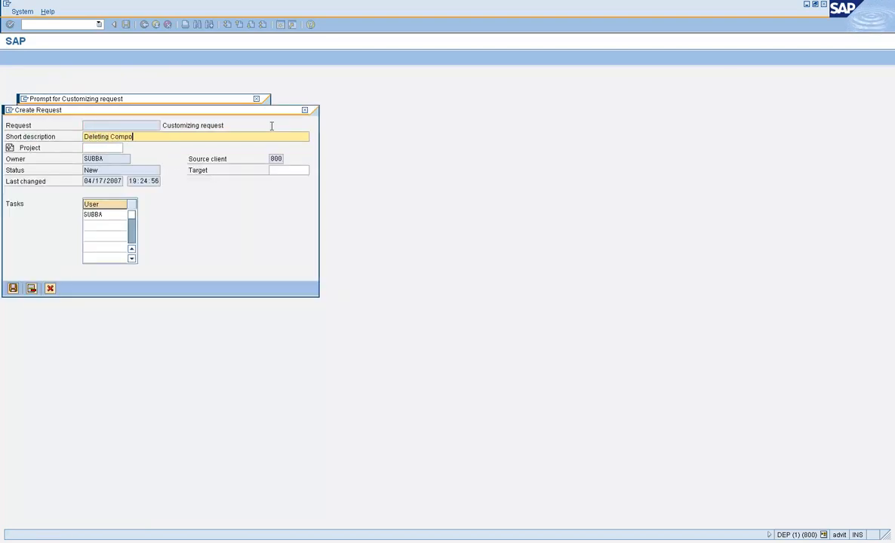
{"action": "type", "text": "mposite Role"}
{"action": "key", "text": "Return"}
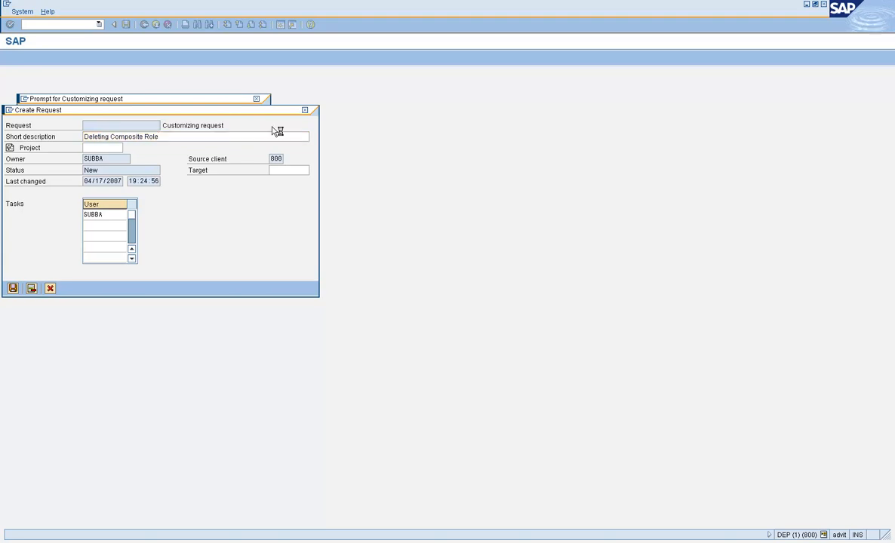
{"action": "left_click", "coordinate": [28, 153]}
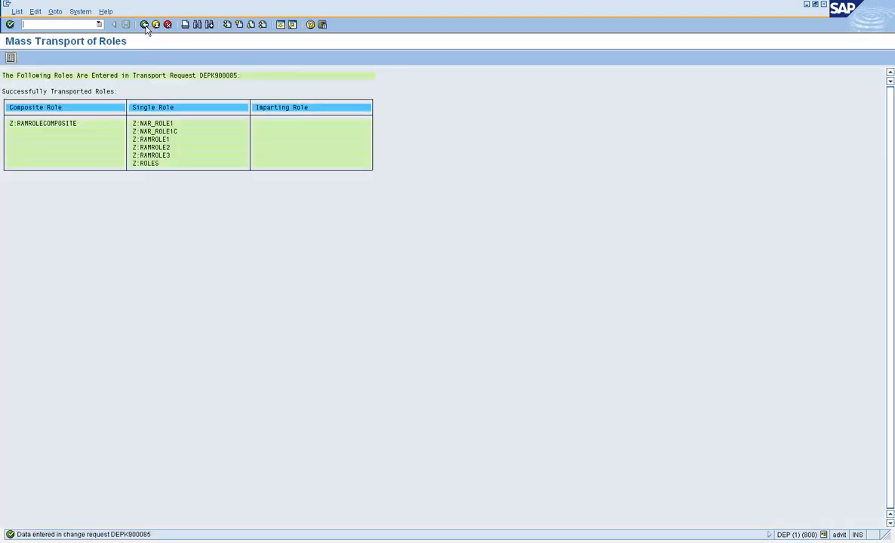
{"action": "left_click", "coordinate": [144, 25]}
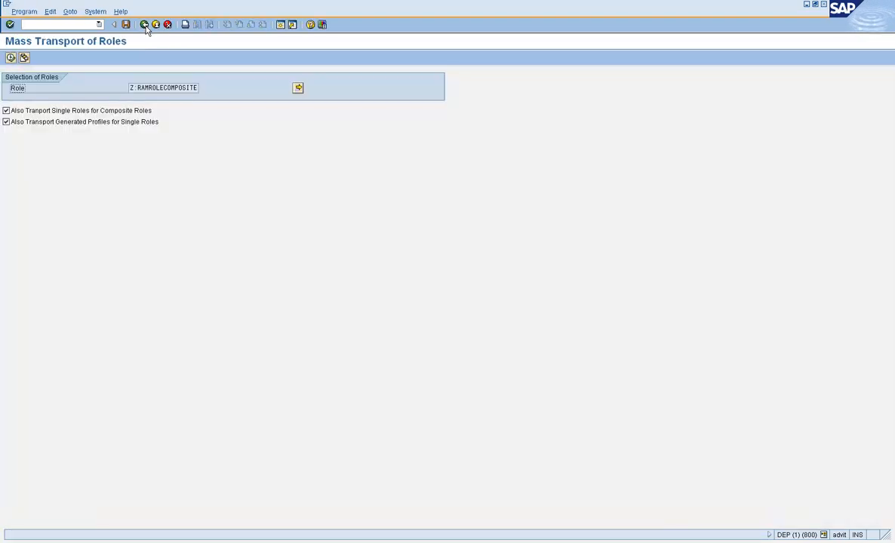
{"action": "left_click", "coordinate": [144, 25]}
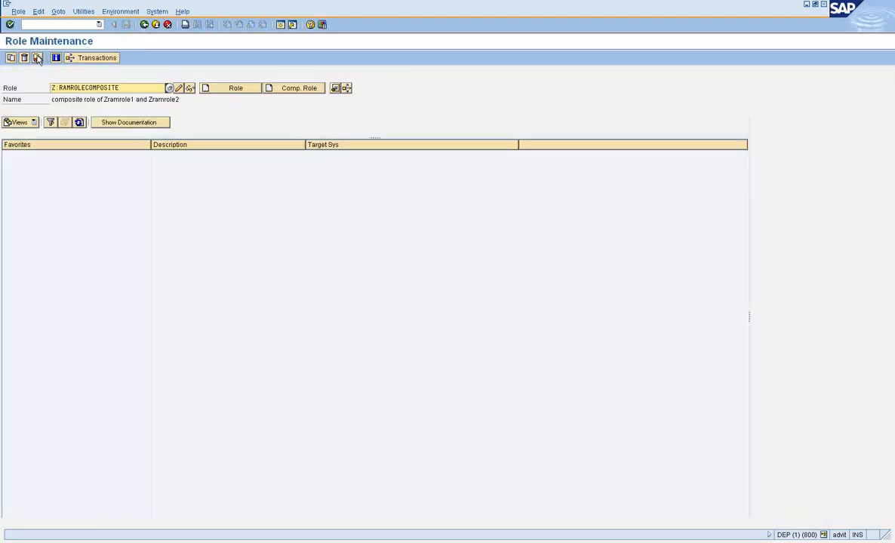